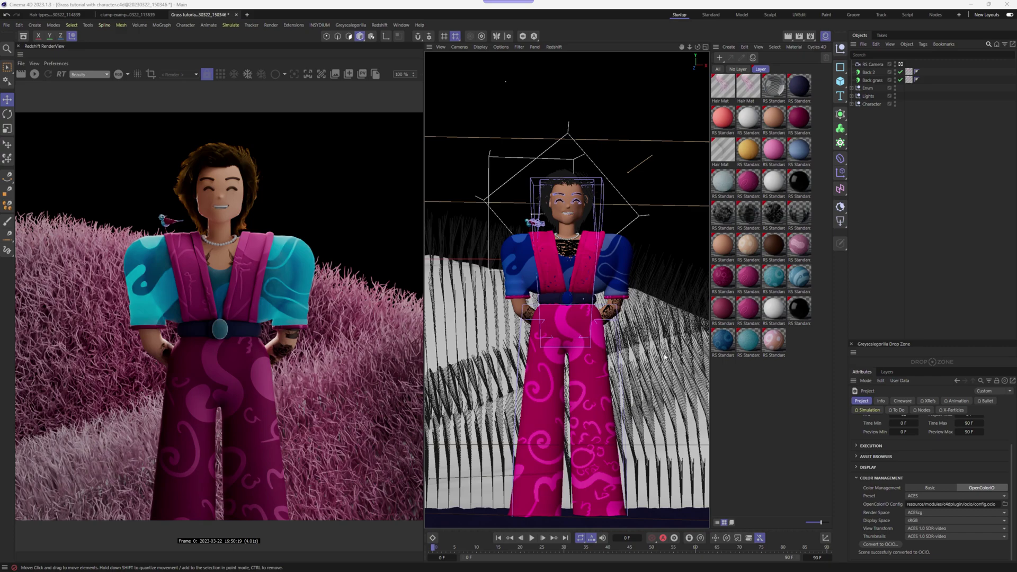
- Open the project settings and review the color management section
left_click(862, 261)
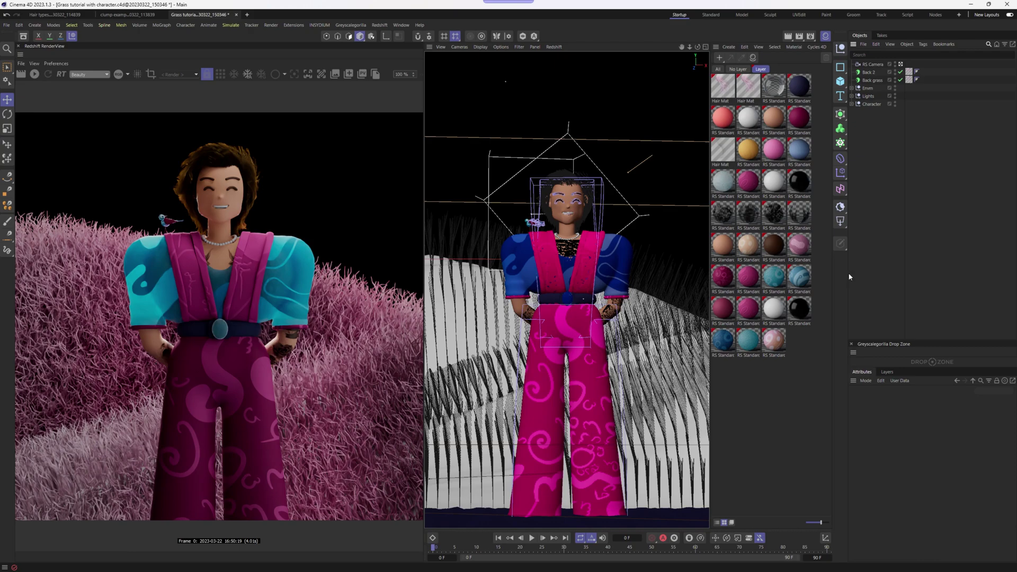
key("ctrl+d")
scroll(902, 493, "down", 2)
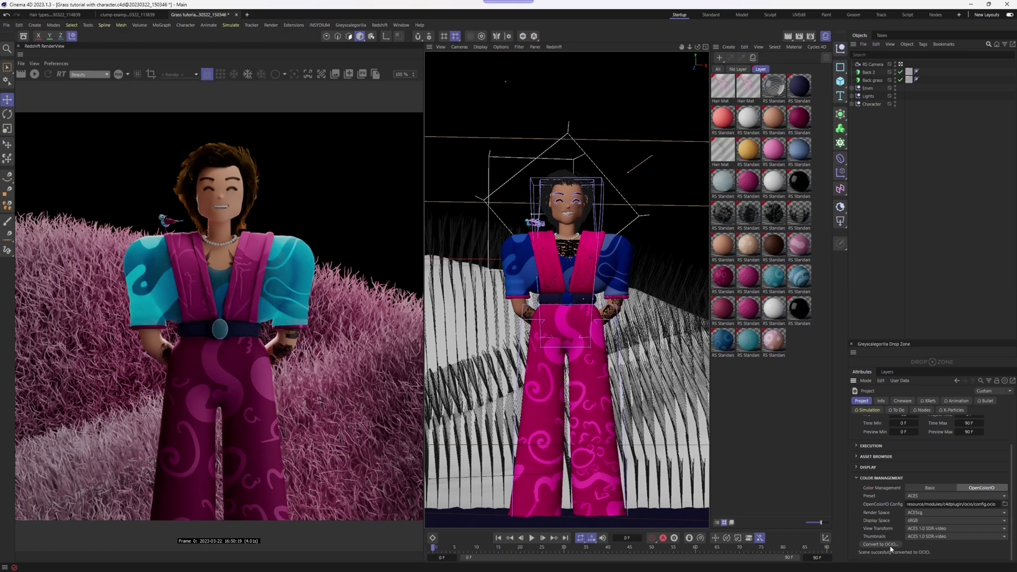
- Review the advanced Redshift render settings for unified sampling, overrides and denoising
key("ctrl+b")
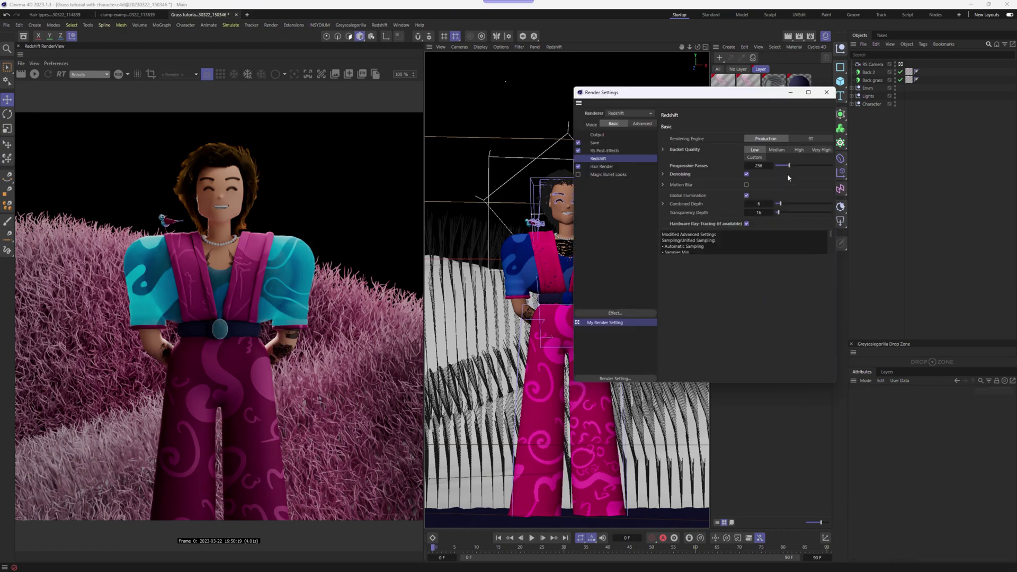
left_click_drag(688, 92, 682, 91)
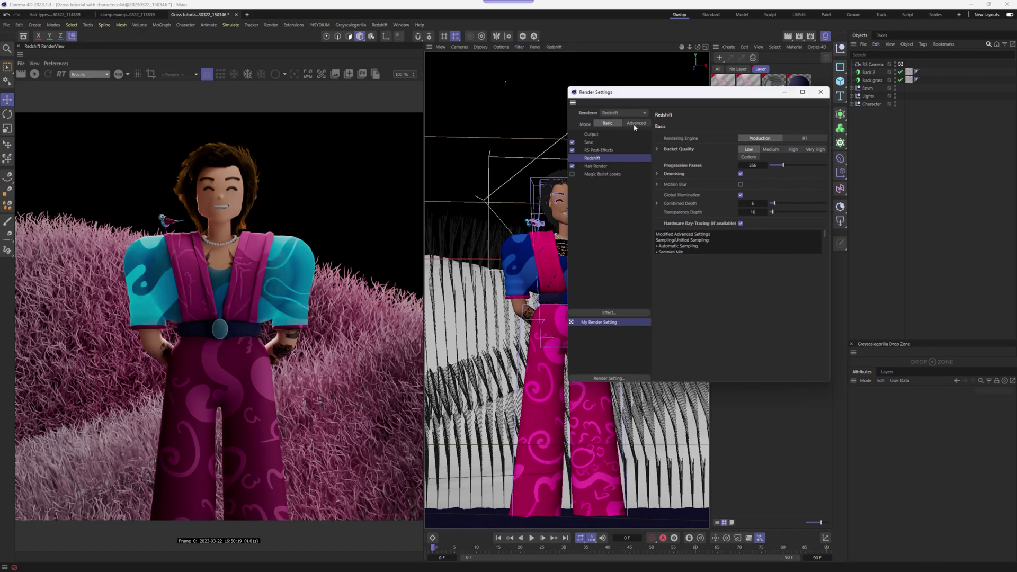
left_click(635, 123)
scroll(689, 332, "down", 3)
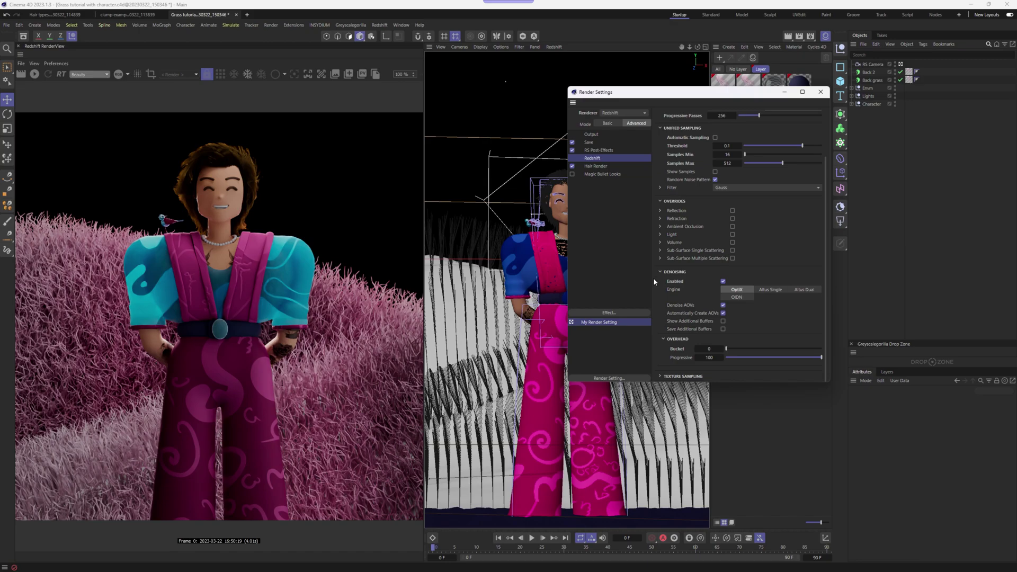
left_click(820, 92)
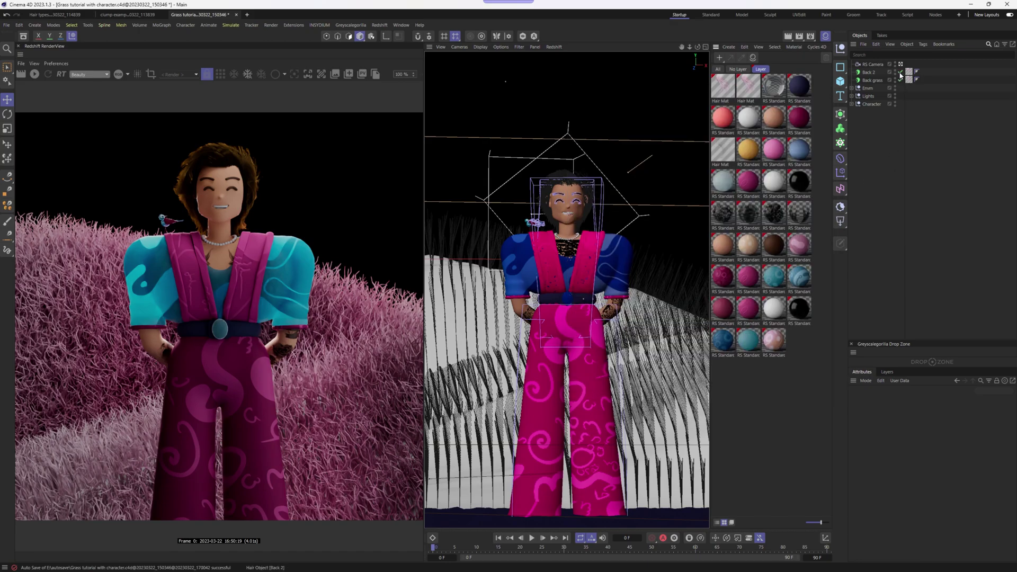
- Disable the Back 2 and Back grass hair objects and select the back land mesh
left_click_drag(900, 72, 901, 80)
left_click(869, 73)
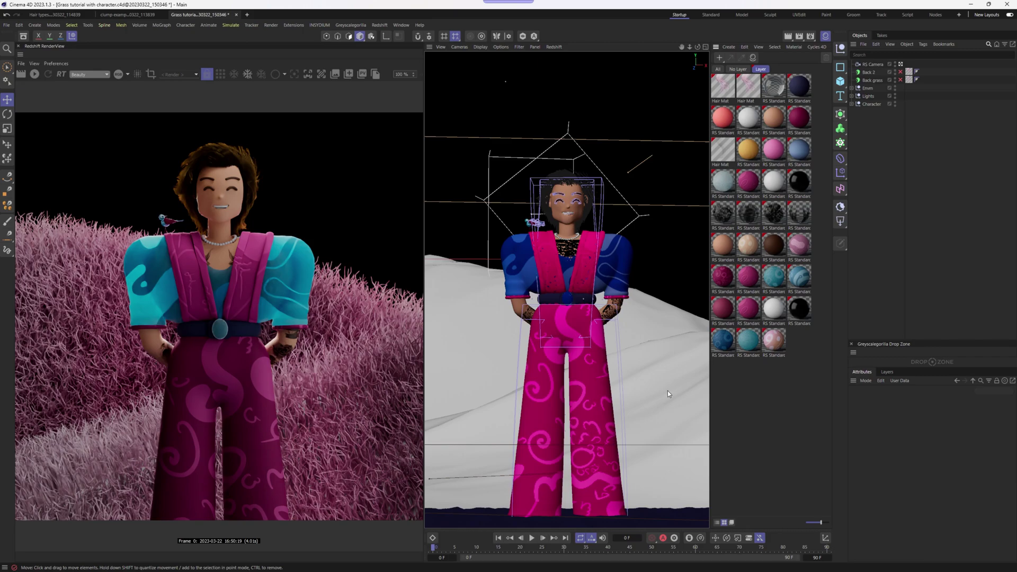
left_click(670, 380)
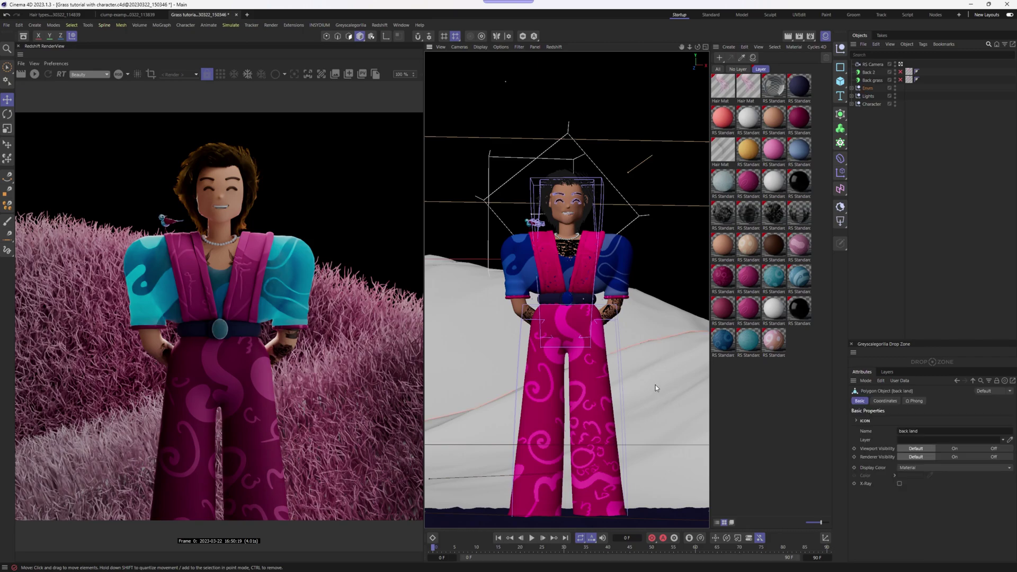
- Try adding a Hair object to the whole back land mesh and show only materials without a layer
key("shift+c")
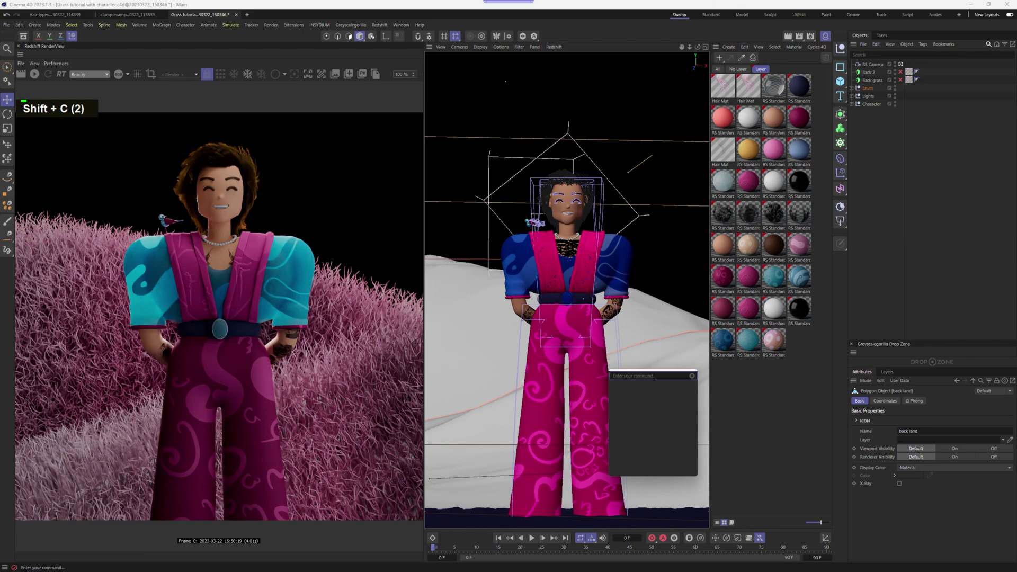
type("hair")
key("Return")
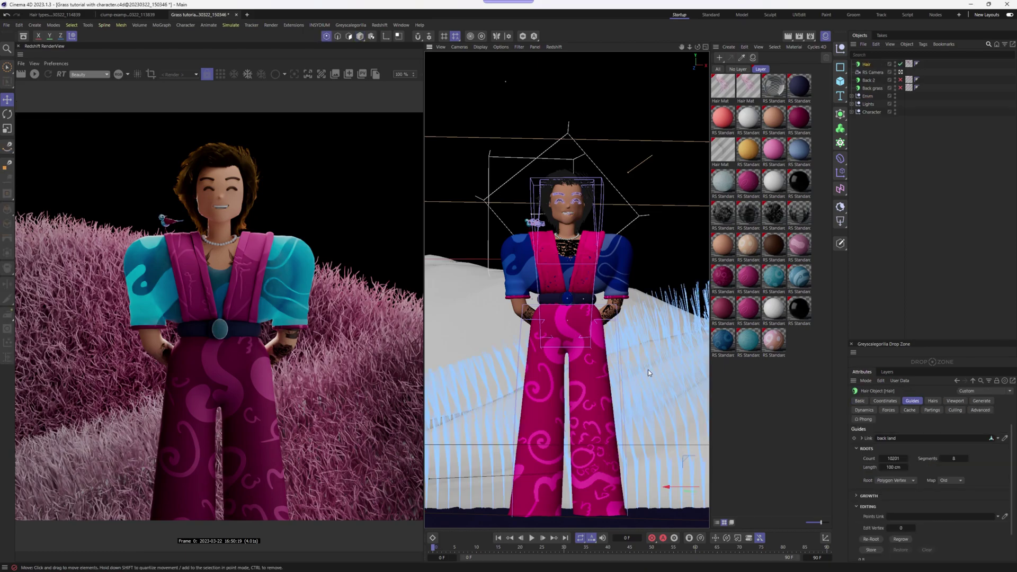
middle_click(647, 370)
left_click(737, 69)
mouse_move(723, 86)
left_mouse_down()
mouse_move(717, 114)
mouse_move(729, 100)
left_mouse_up()
key("F1")
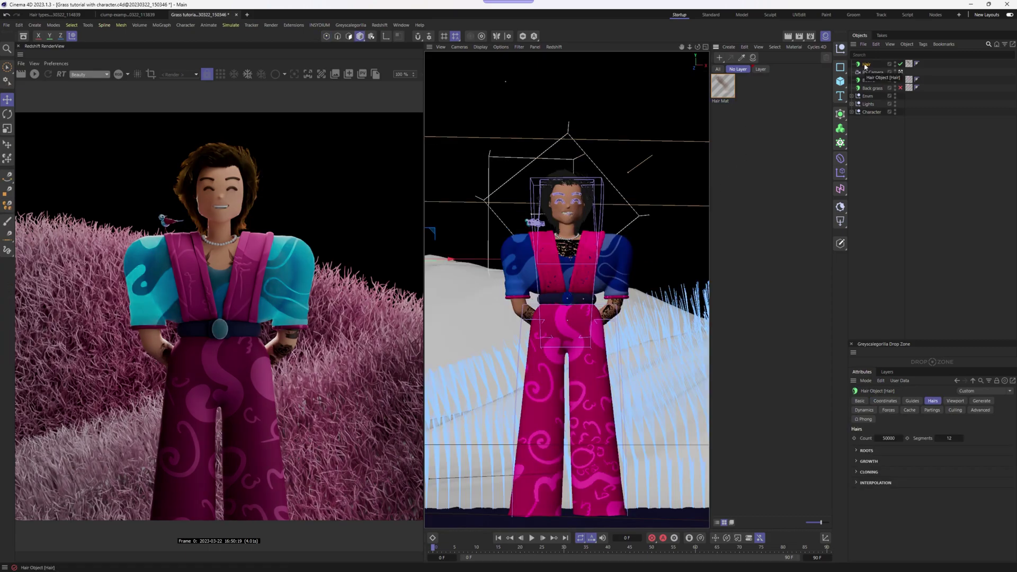
- Delete the new Hair Mat material and the Hair object covering the whole mesh
left_click(866, 64)
left_click(723, 86)
key("Delete")
left_click(865, 65)
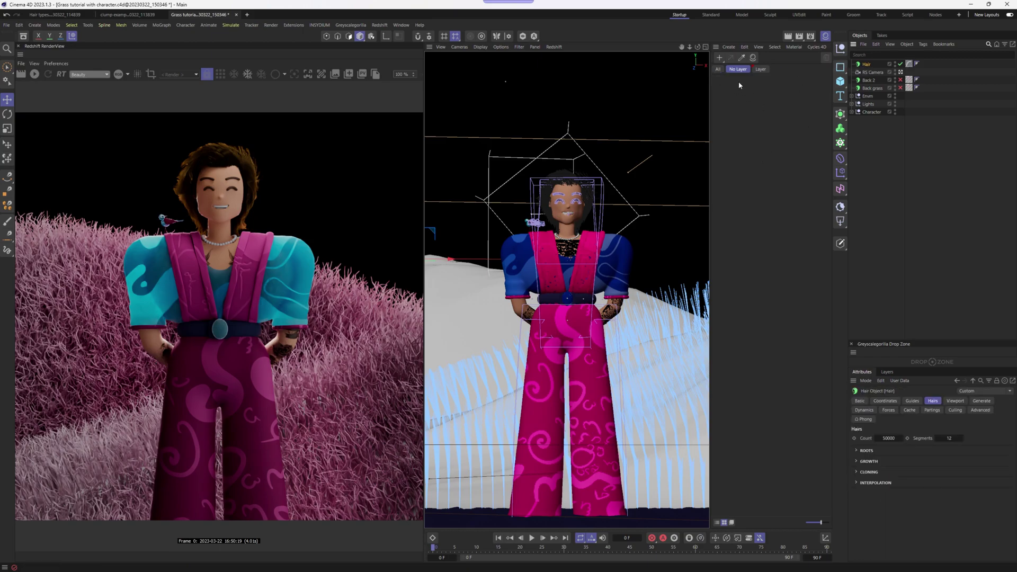
key("Delete")
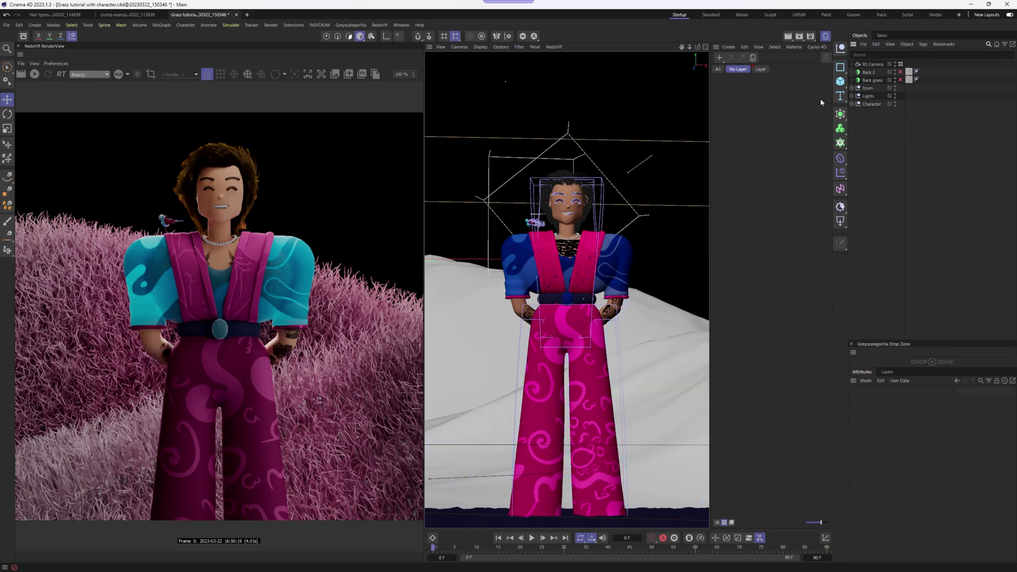
- Select the camera-facing polygons across the front hill of back land using Brush Selection in polygon mode
left_click(349, 36)
left_click(8, 67)
left_click(644, 384)
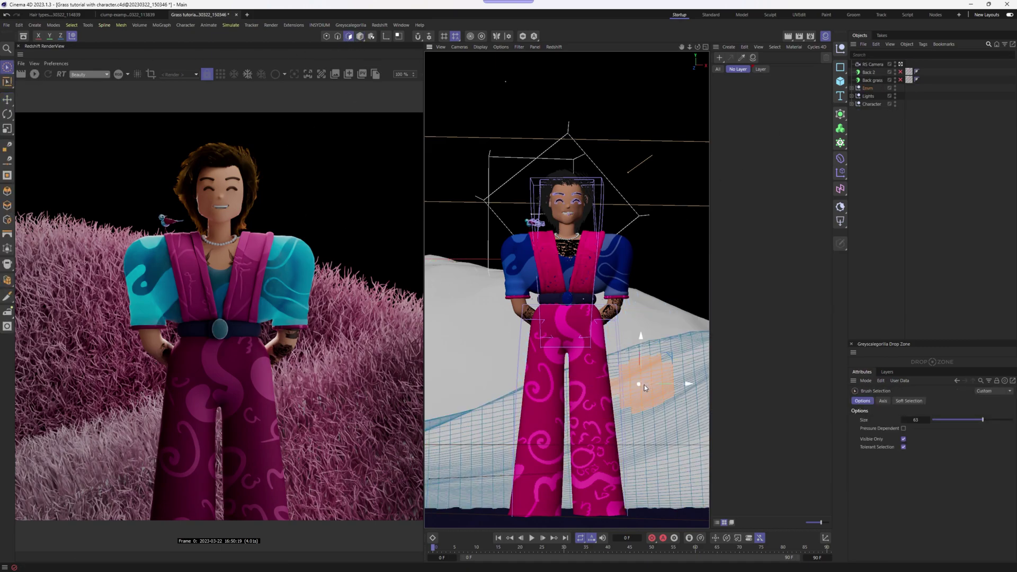
mouse_move(644, 385)
left_mouse_down("shift")
mouse_move(662, 357)
mouse_move(691, 341)
mouse_move(685, 507)
mouse_move(644, 458)
mouse_move(640, 494)
mouse_move(549, 482)
mouse_move(525, 437)
left_mouse_up("shift")
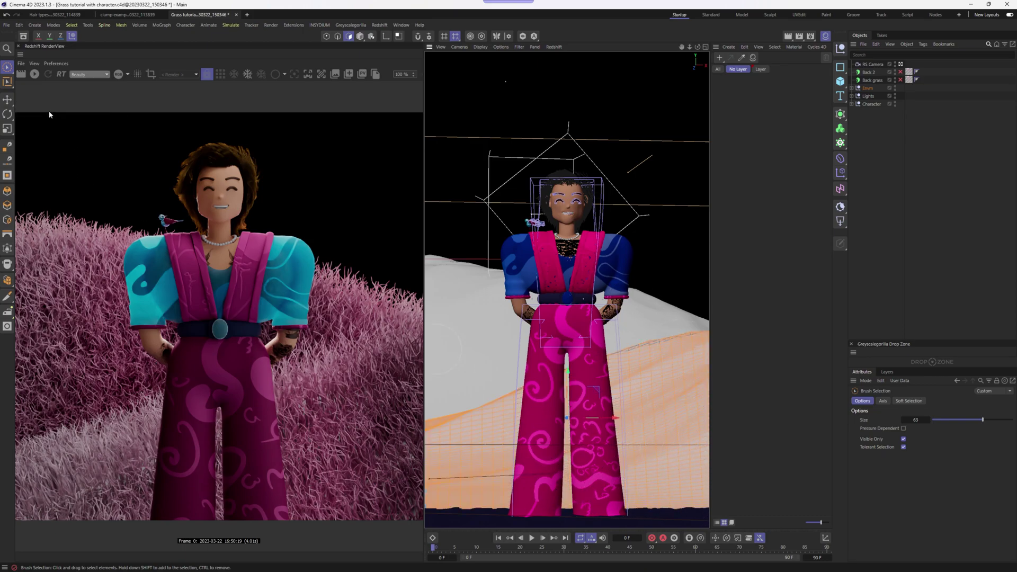
- Add a Hair object to the selected hill polygons and check its coverage in the four-view layout
key("shift+c")
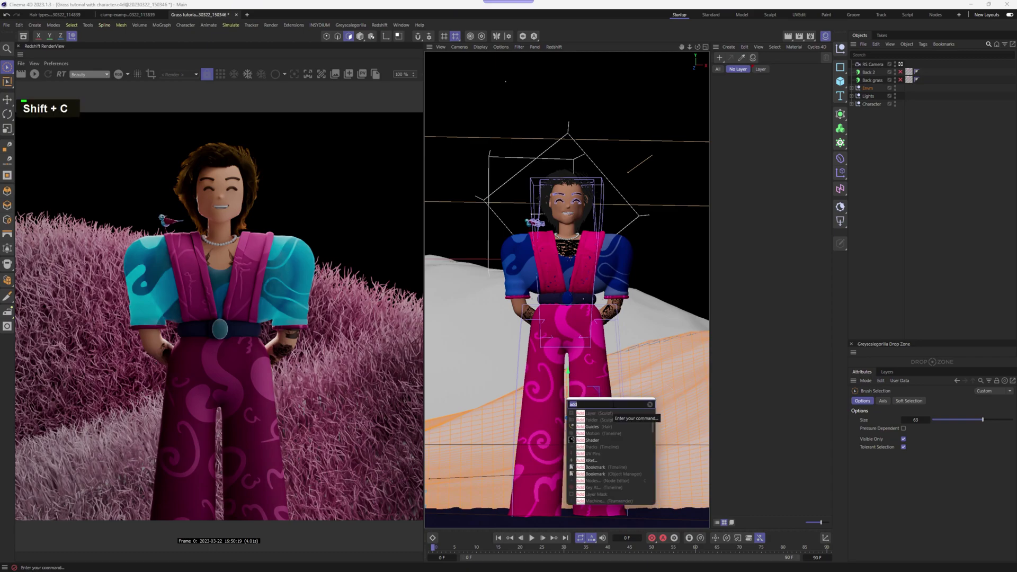
type("hair")
key("Return")
key("e")
middle_click(666, 290)
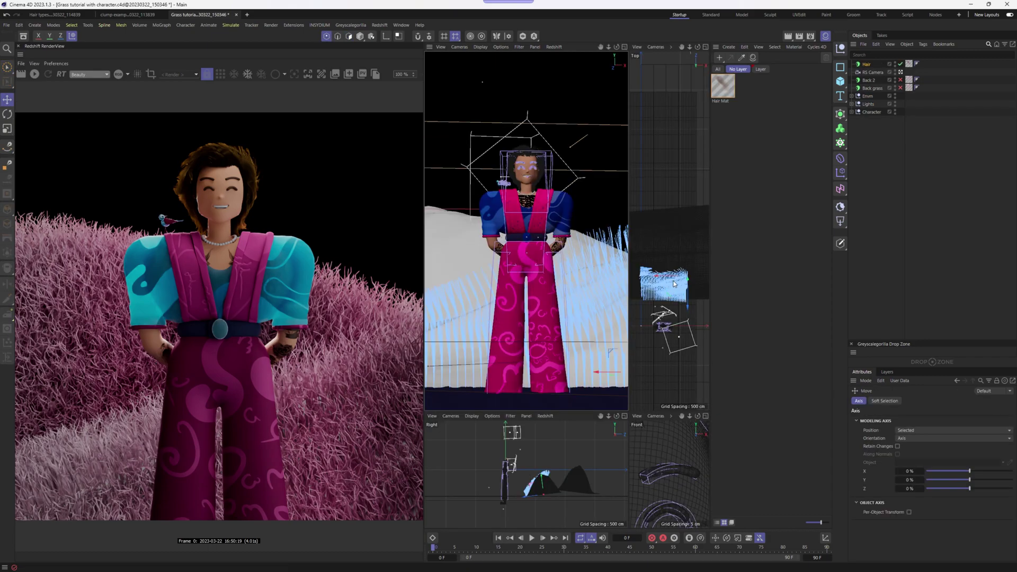
middle_click(585, 303)
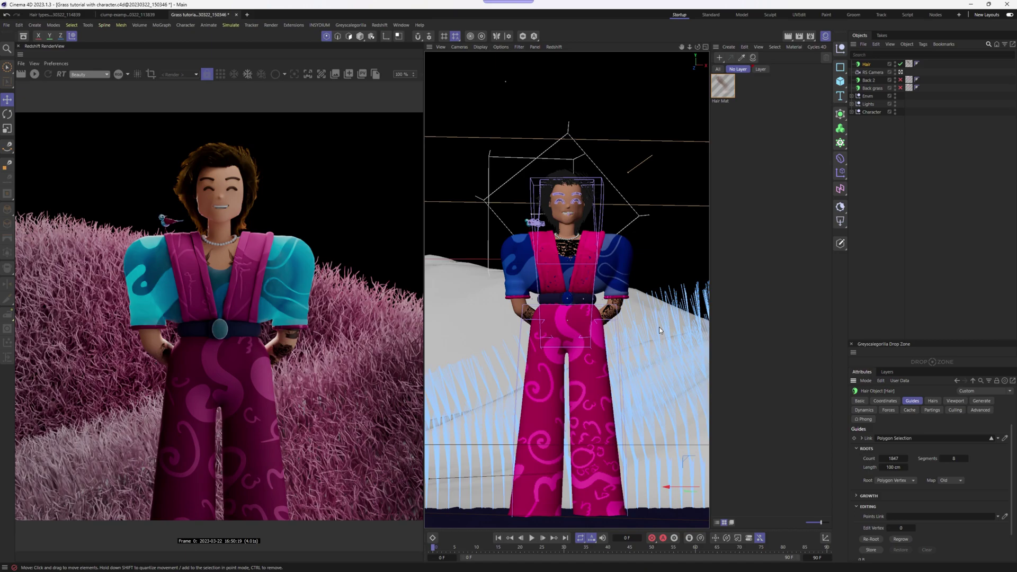
- Set the hair guides' length to 88 cm and briefly show the mesh lines to check the guide roots
mouse_move(893, 467)
left_mouse_down()
mouse_move(843, 467)
mouse_move(906, 473)
mouse_move(898, 483)
left_mouse_up()
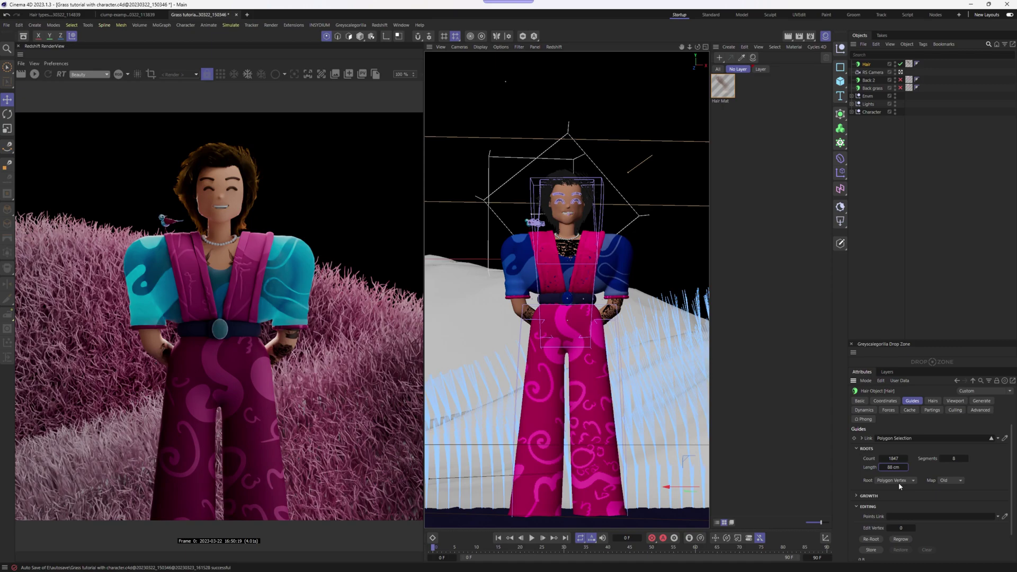
key("n")
key("b")
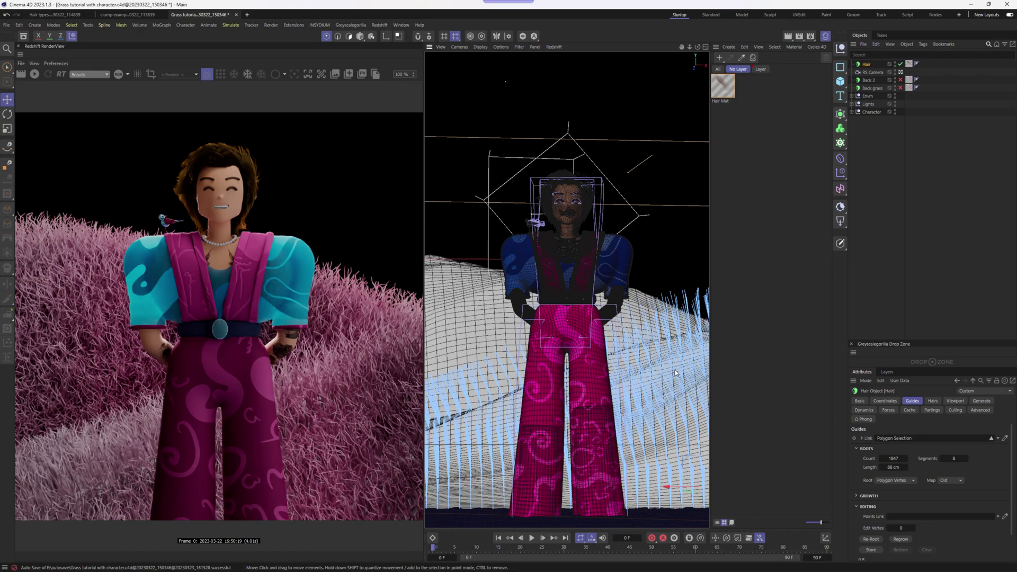
key("n")
key("a")
- Change the guide root to Polygon Area and re-root the guides in model mode
left_click(899, 483)
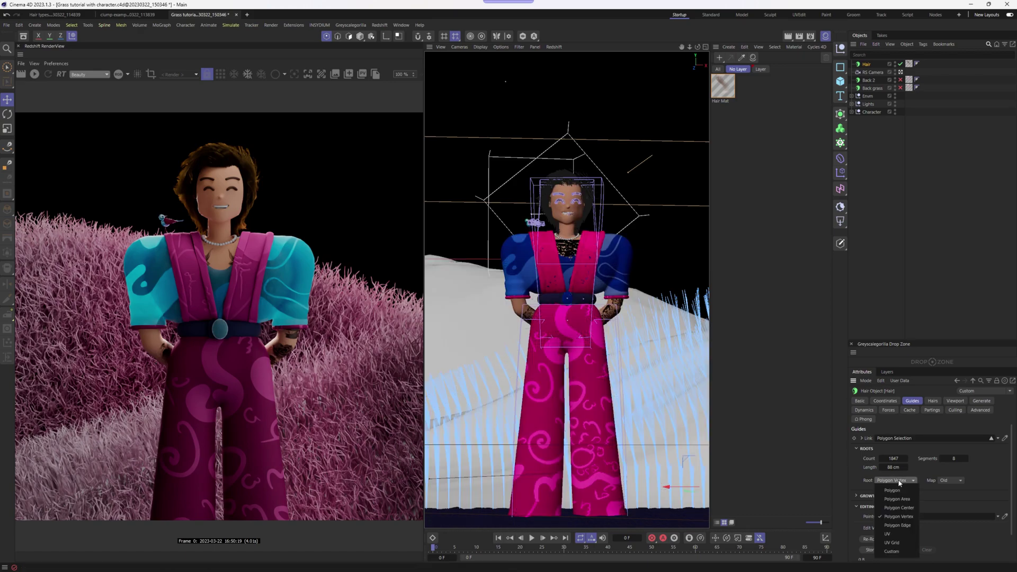
left_click(904, 500)
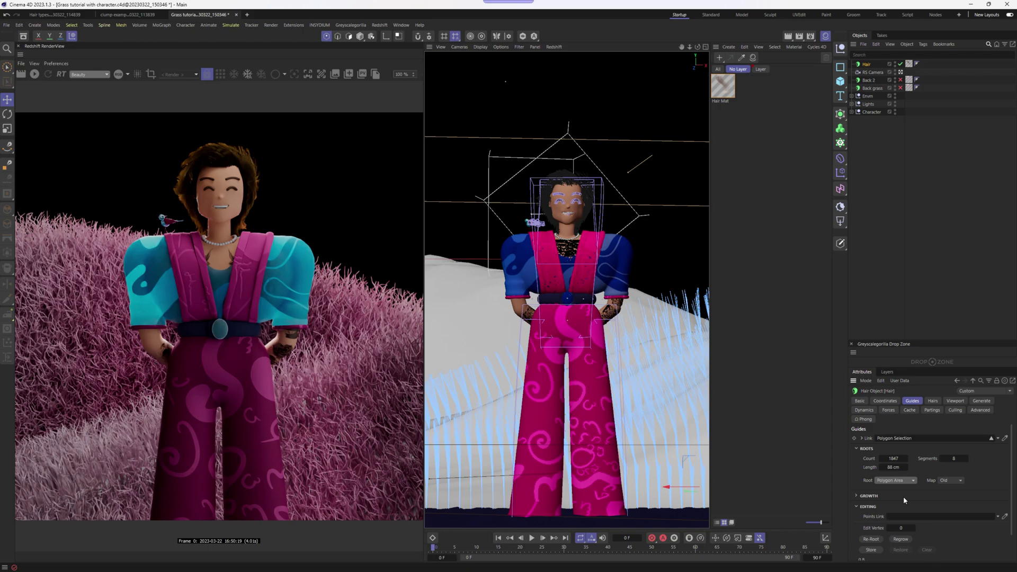
left_click(357, 36)
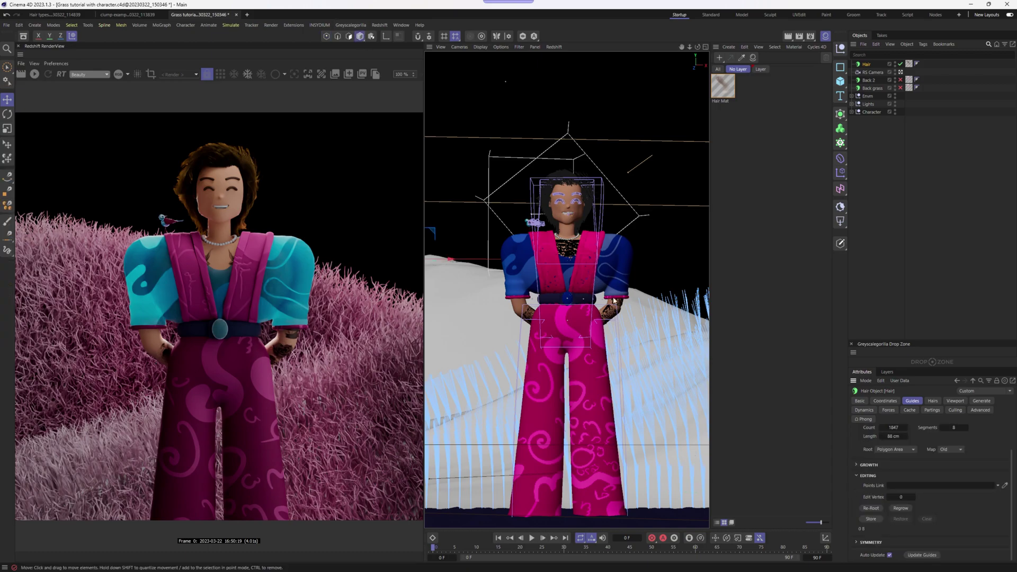
left_click(871, 509)
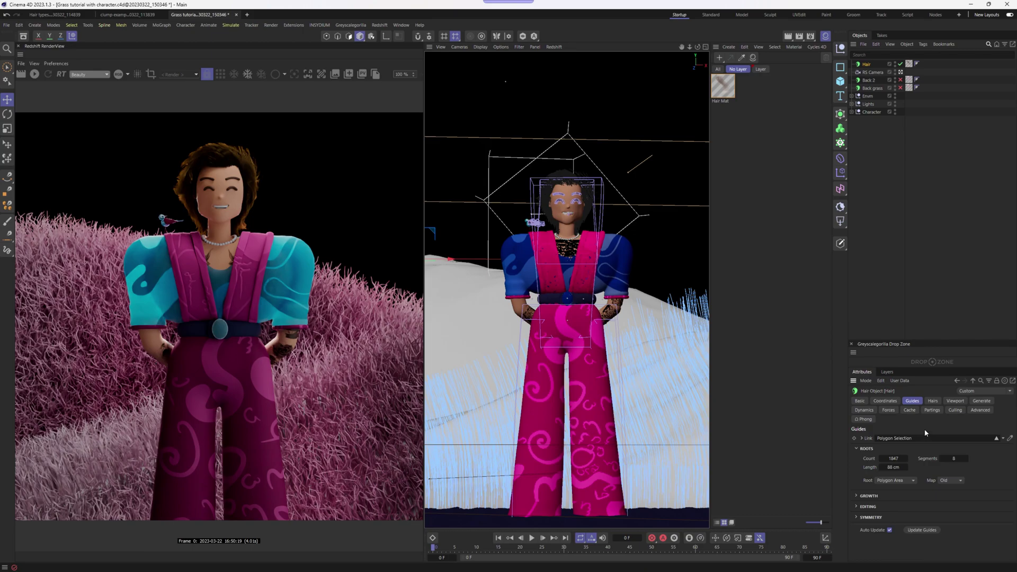
- Show the hair count settings and run an interactive Redshift render to preview the new grass
left_click(932, 402)
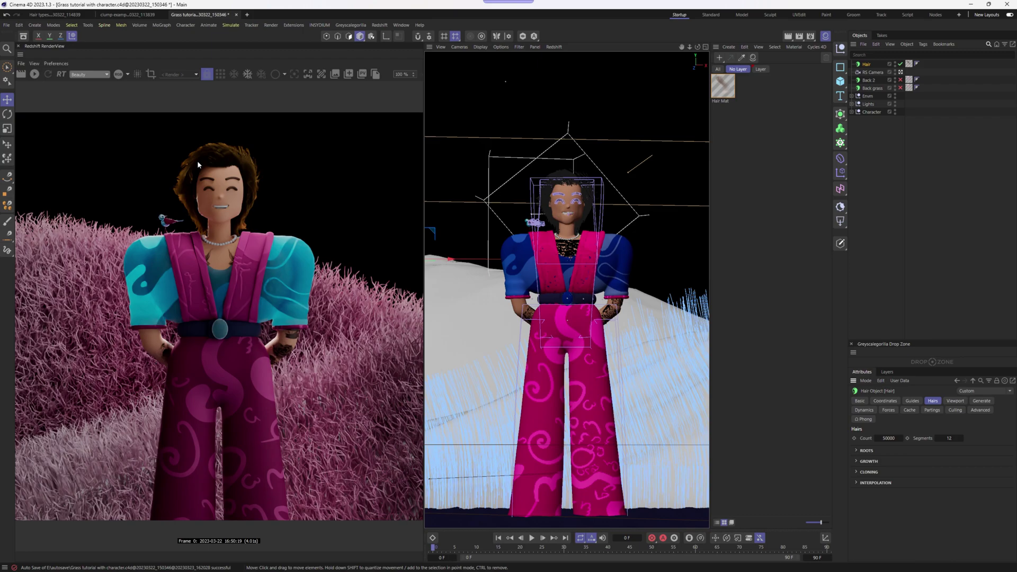
left_click(35, 74)
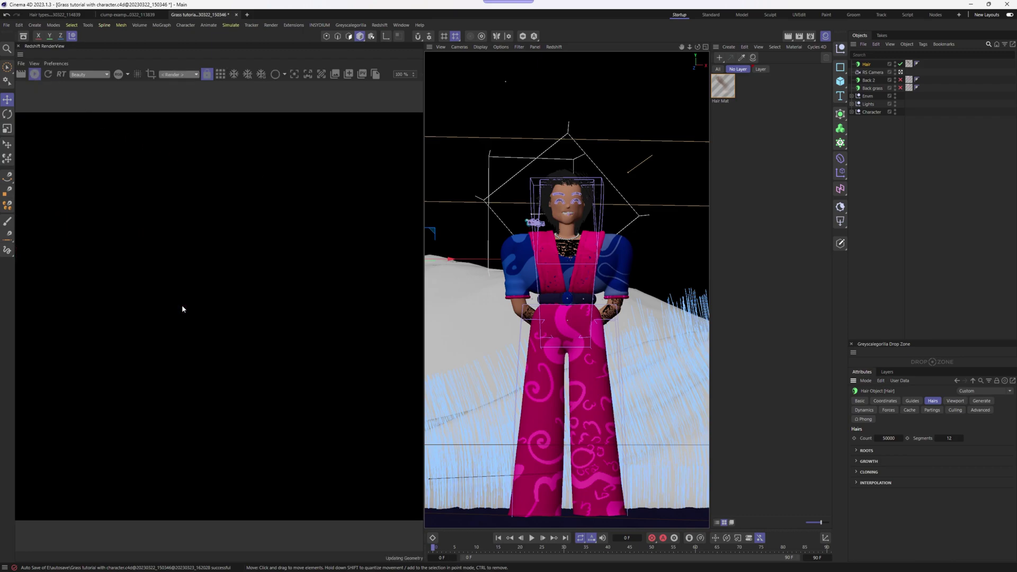
middle_click_drag(289, 411, 290, 408, "alt")
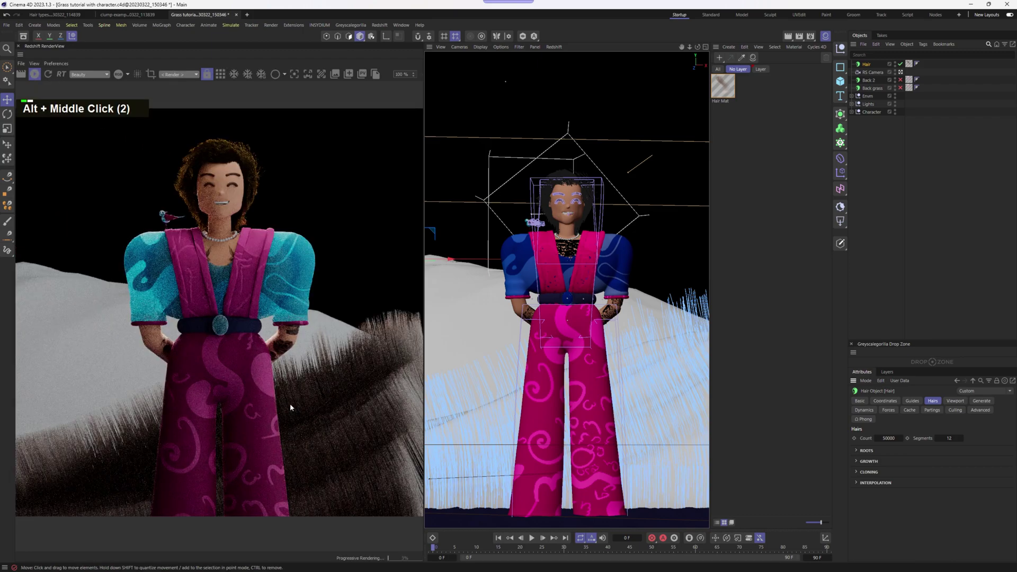
- Open the Hair Mat material and review its available hair channels
double_click(723, 86)
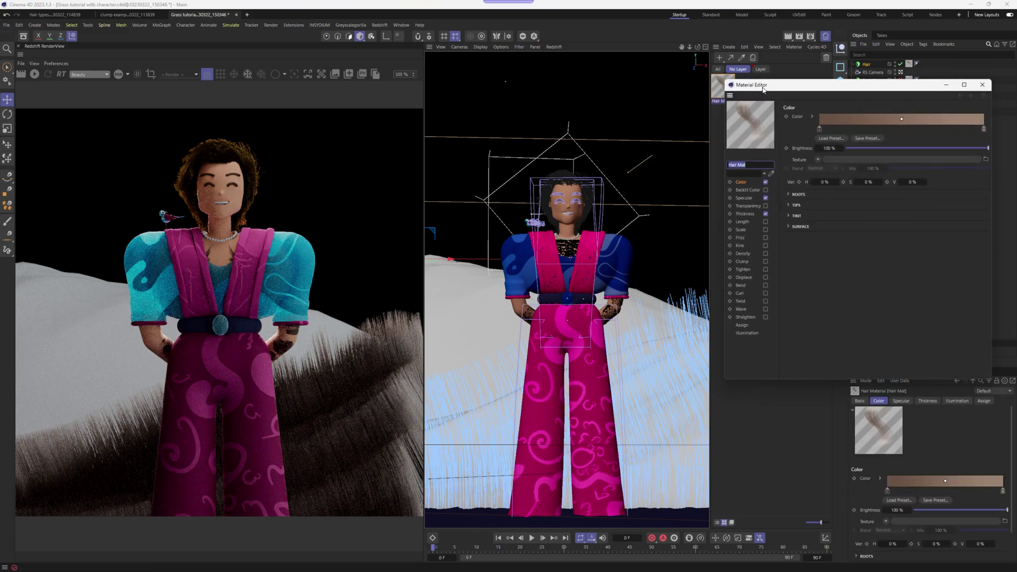
left_click_drag(762, 87, 795, 116)
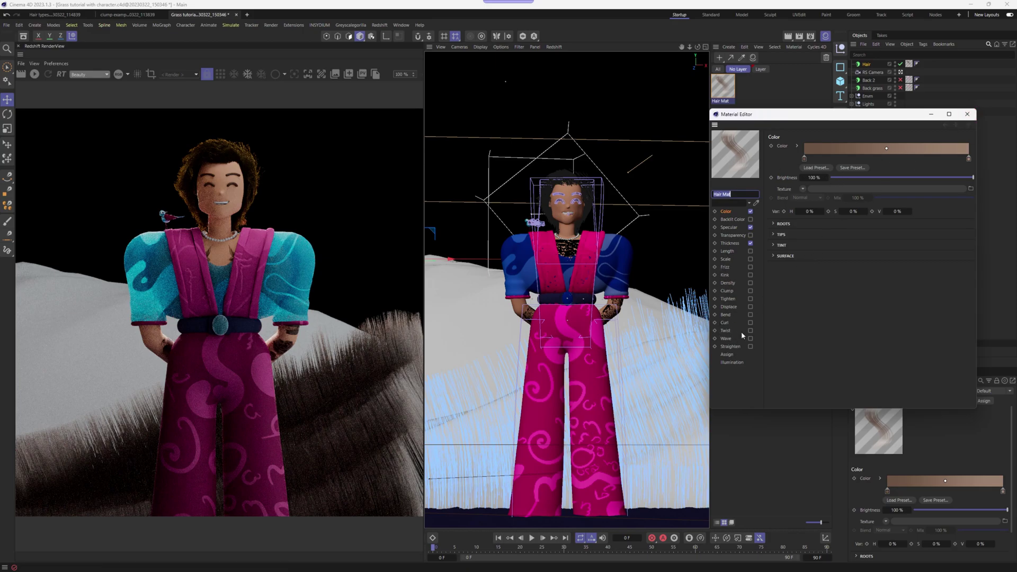
left_click(967, 114)
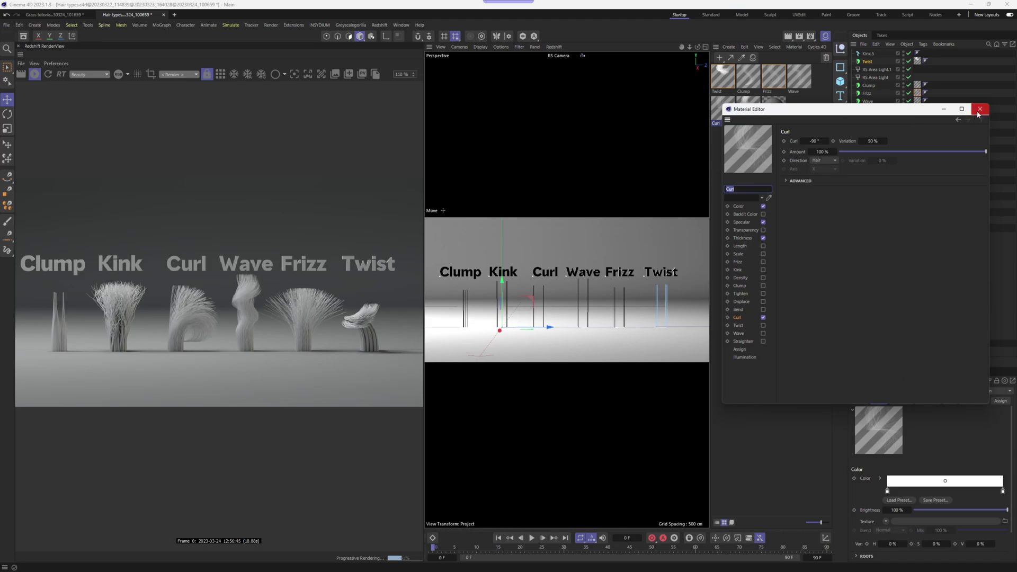
- Switch to the Hair types project and open the Curl channel of the Curl hair material
left_click(978, 112)
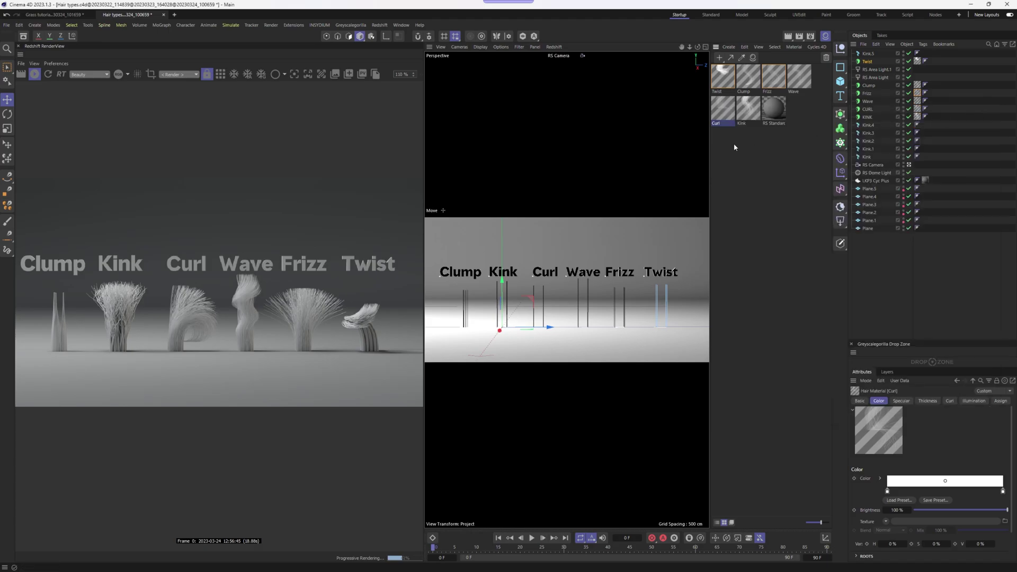
double_click(725, 108)
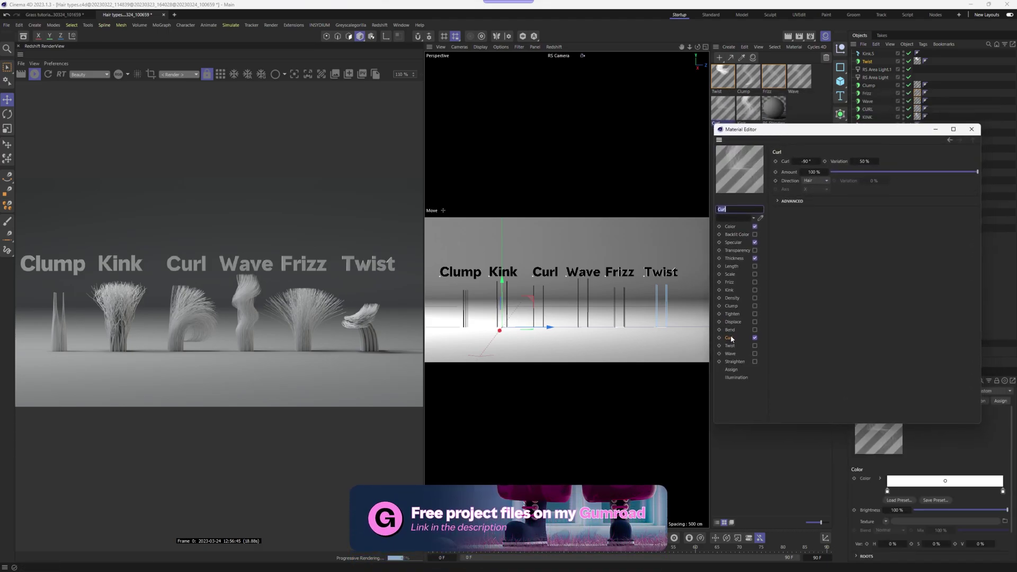
left_click(755, 338)
- Set the Curl material's curl angle to 50° with 10% variation
left_click(809, 161)
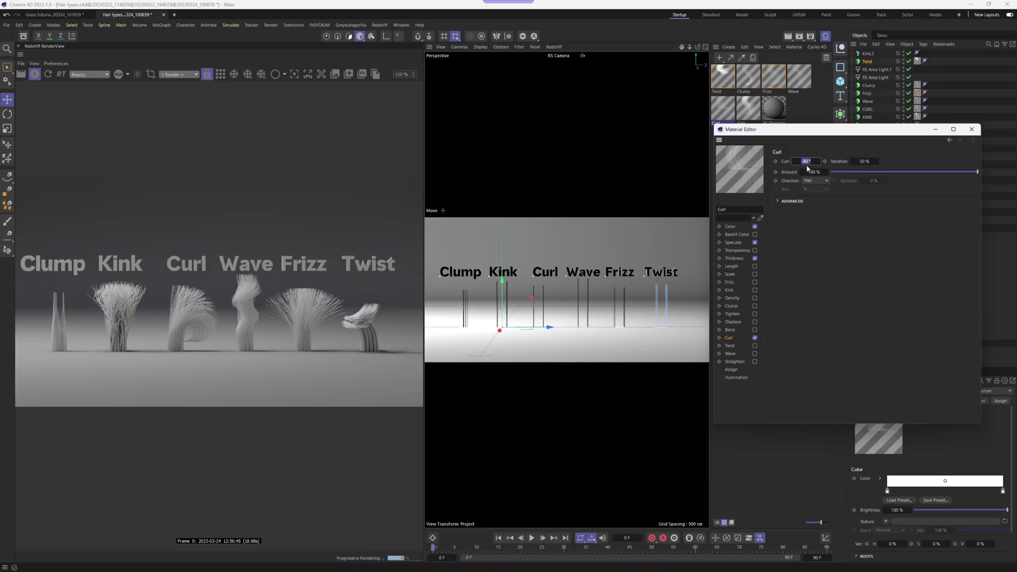
type("50")
key("Return")
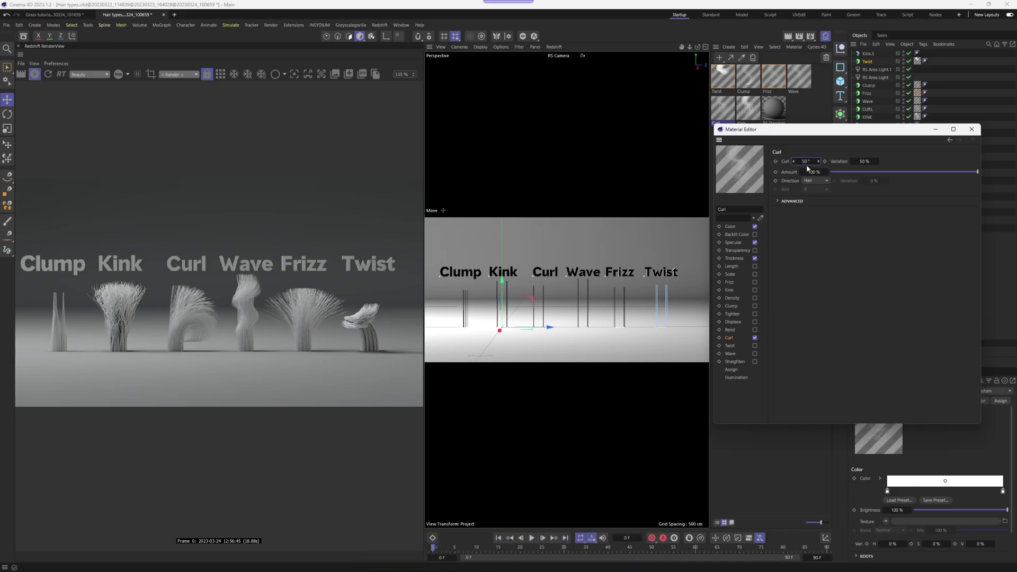
left_click(864, 161)
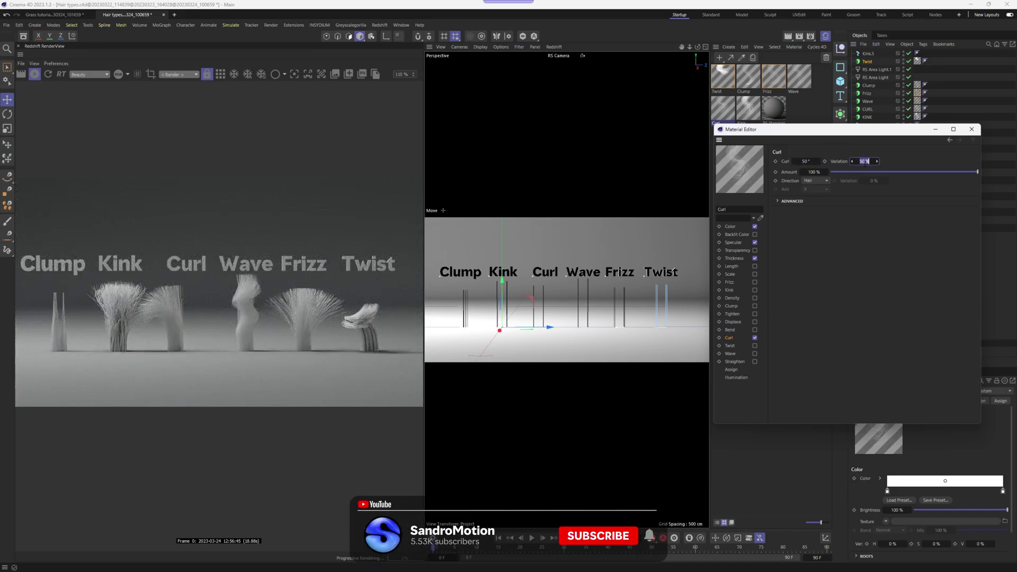
type("10")
key("Return")
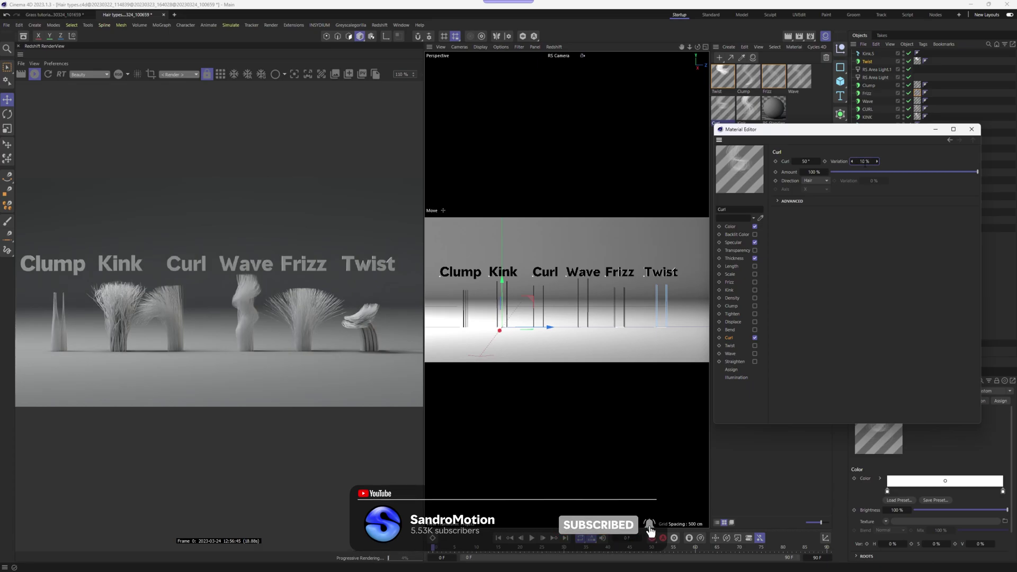
- Raise the curl variation to 50% and reduce the curl amount to 78%, after trying 52%
left_click(865, 162)
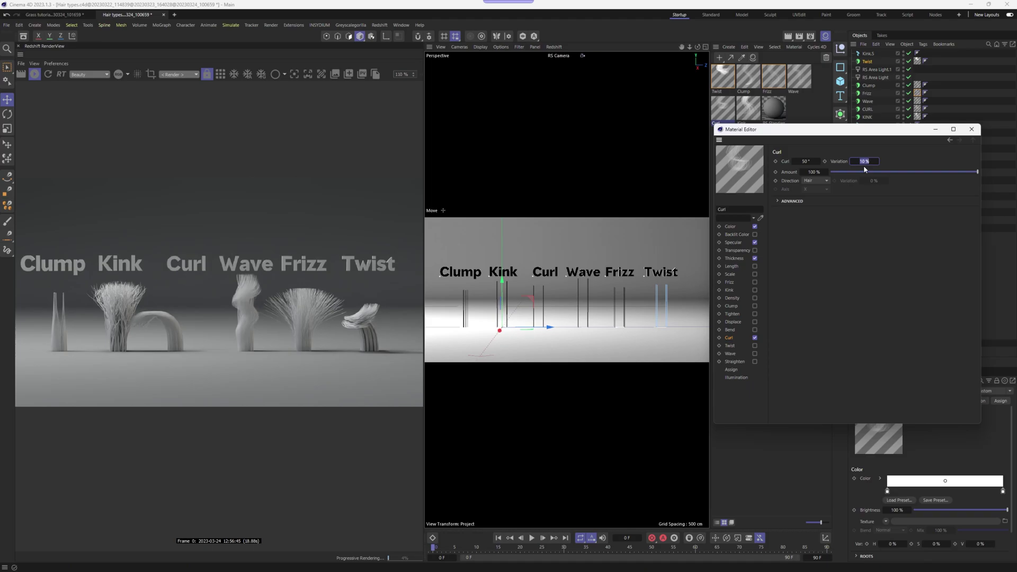
type("50")
key("Return")
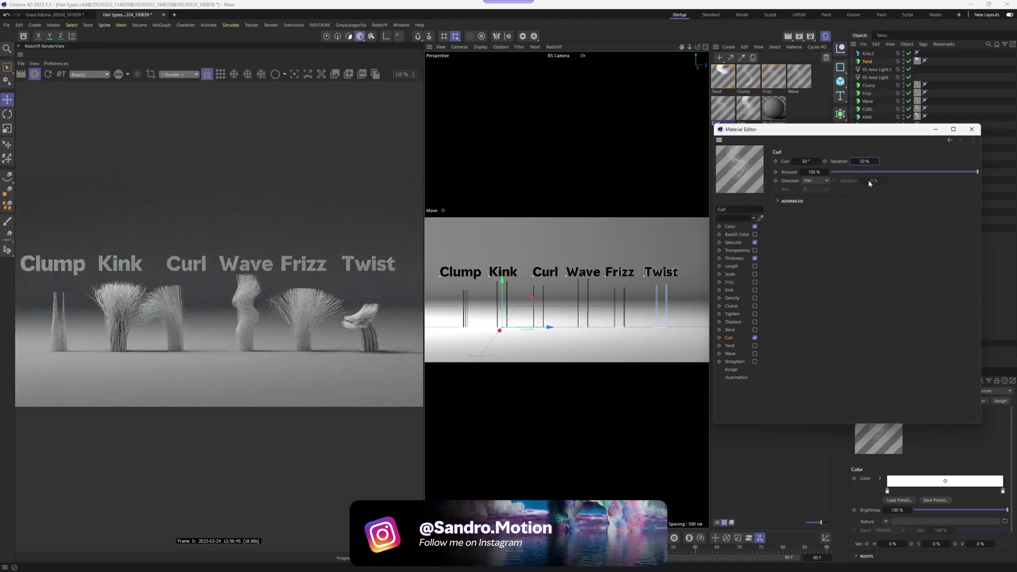
left_click(907, 172)
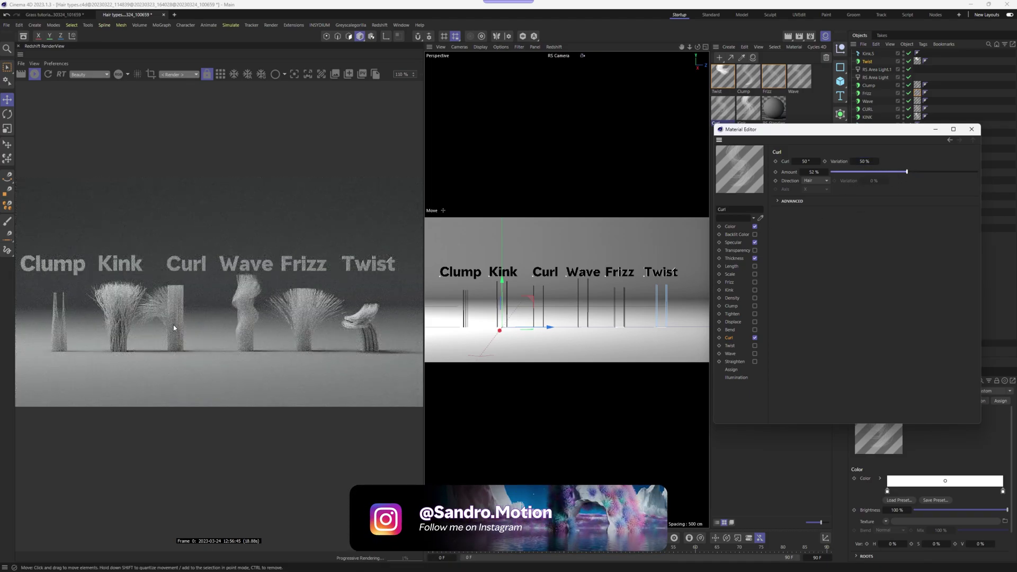
scroll(174, 328, "up", 4)
left_click(945, 172)
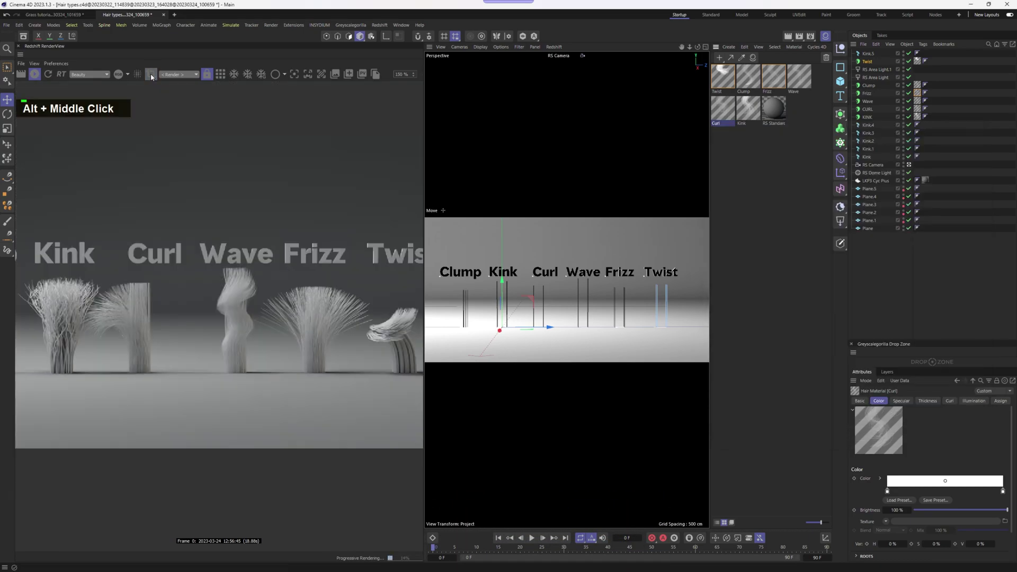
- Limit the interactive render to a region around the Wave tuft and open the Wave channel of its hair material
left_click(151, 74)
left_click_drag(136, 290, 231, 284)
scroll(231, 286, "up", 5)
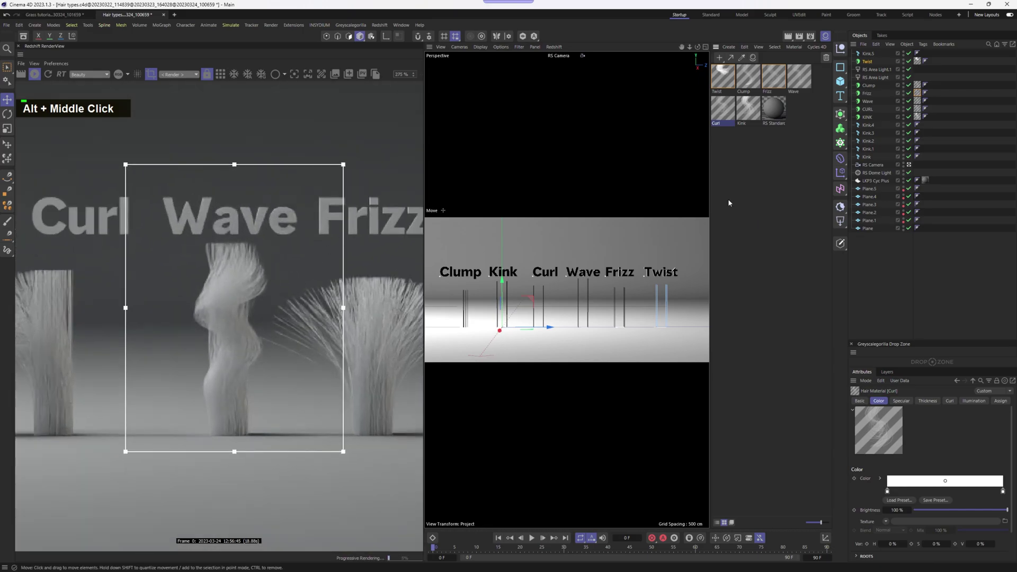
double_click(799, 76)
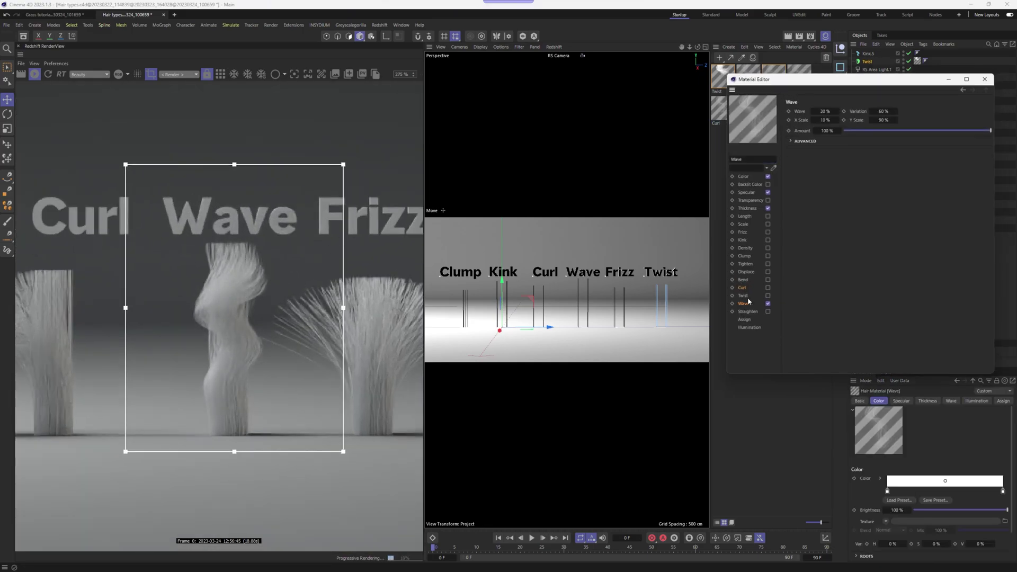
left_click_drag(786, 76, 773, 88)
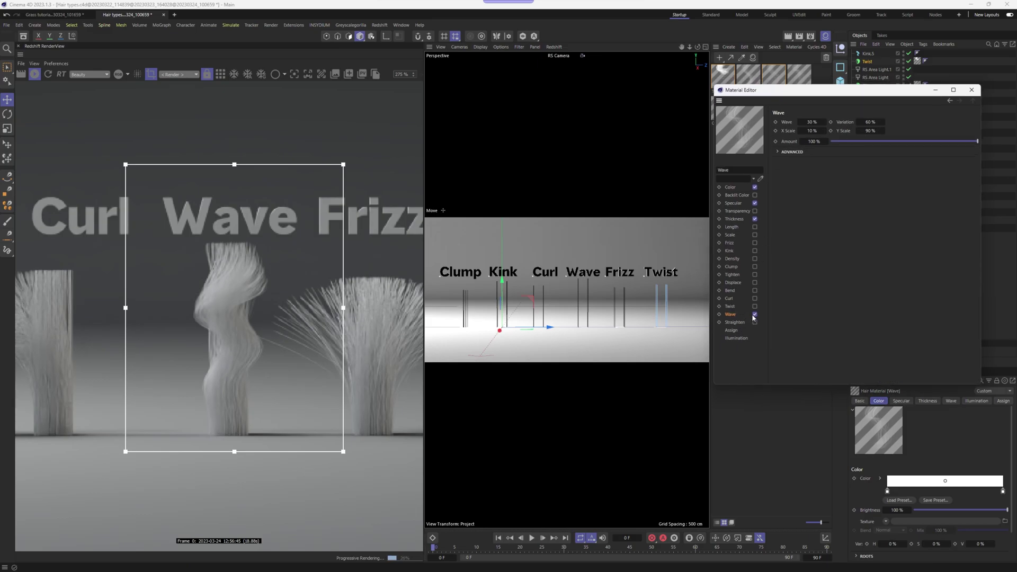
- Set the Y Scale of the Wave channel to 10%
left_click(812, 122)
key("Tab")
key("Tab")
key("Tab")
left_click(855, 206)
key("Return")
type("10")
key("Return")
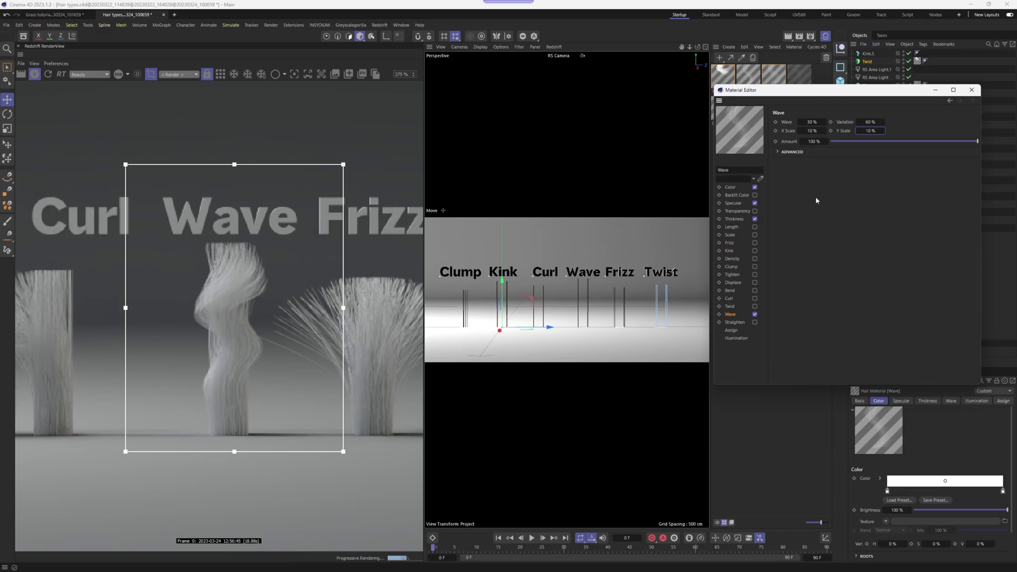
- Set the Wave channel's variation to 20% and its wave strength to 50%
left_click(868, 121)
type("210")
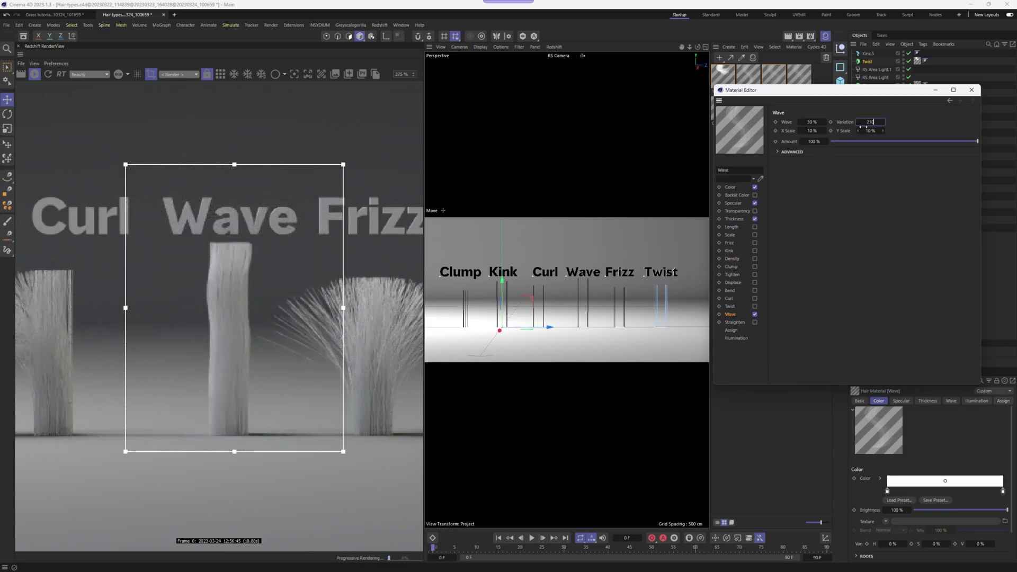
key("Return")
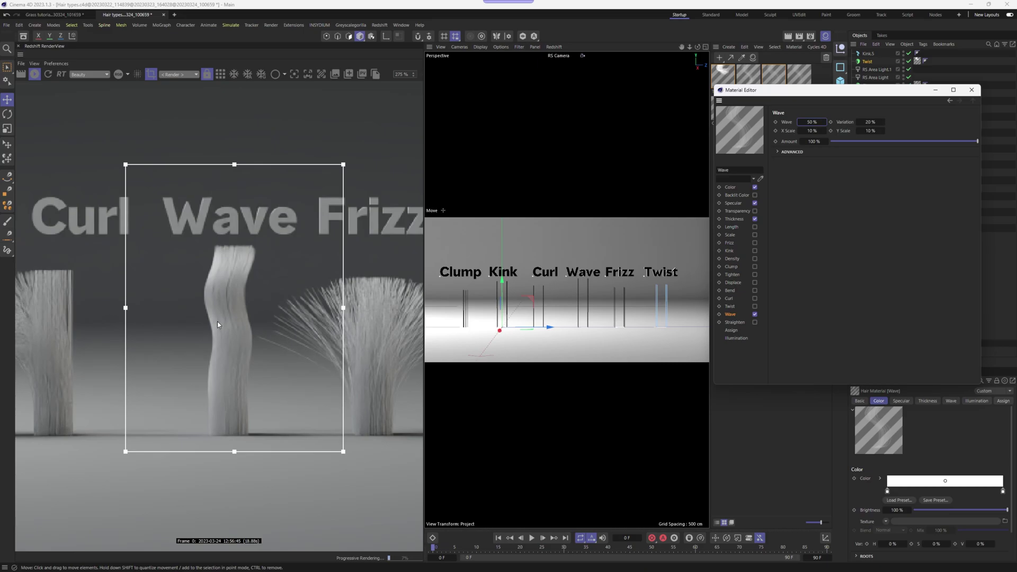
- Shift the render region onto the Frizz tuft, close the Wave material and open the Frizz material
scroll(245, 317, "down", 2)
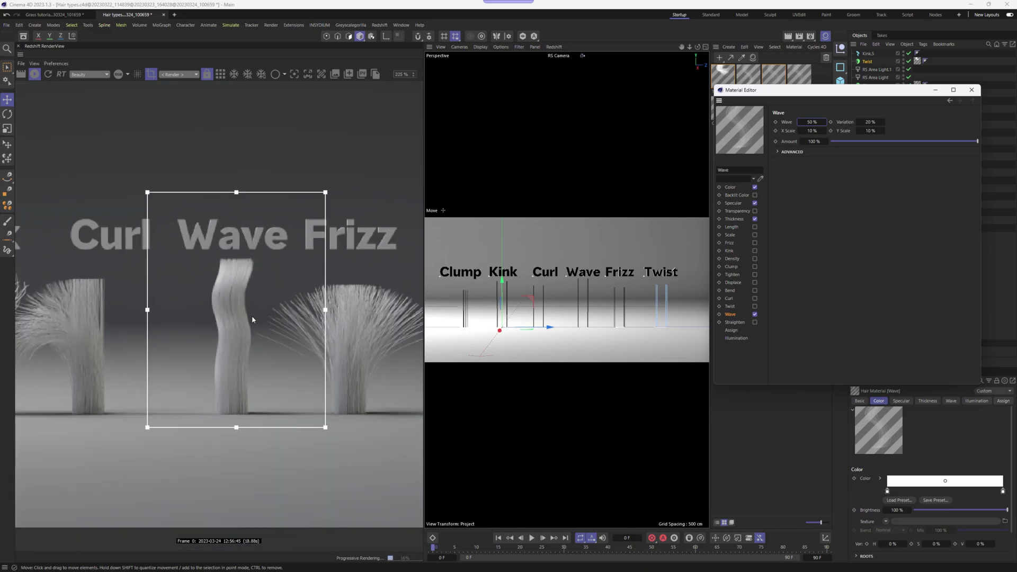
middle_click_drag(250, 315, 232, 312, "alt")
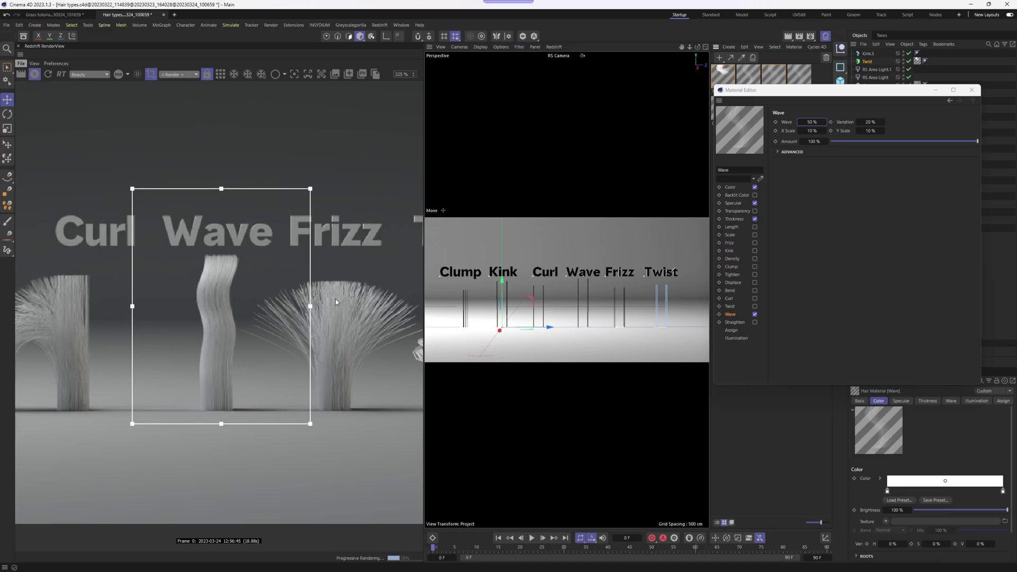
left_click_drag(226, 310, 336, 307)
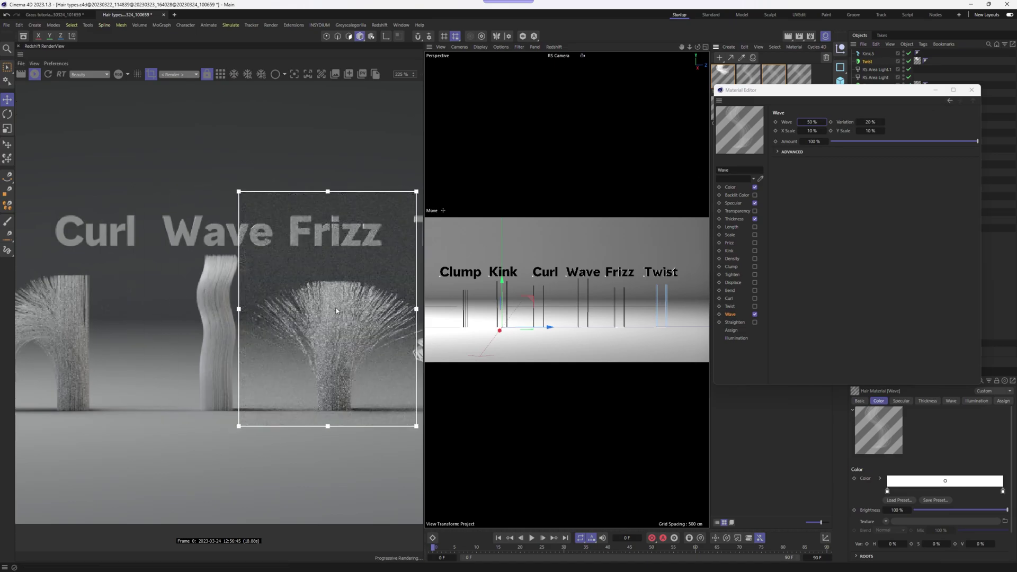
middle_click_drag(336, 307, 237, 300, "alt")
left_click(971, 90)
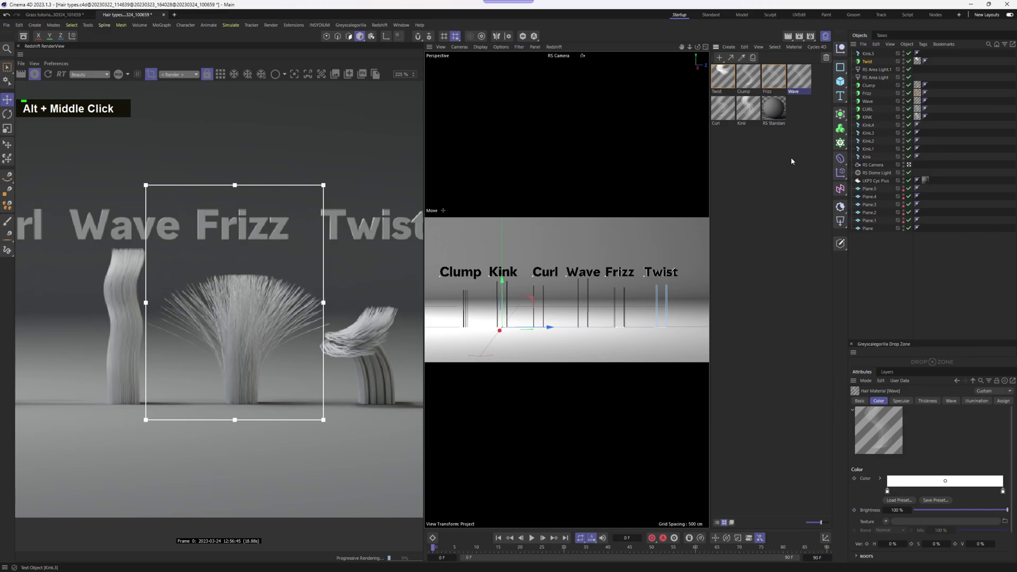
left_click(792, 161)
double_click(773, 77)
- Set the Frizz material's frizz strength to 25%
scroll(244, 257, "up", 3)
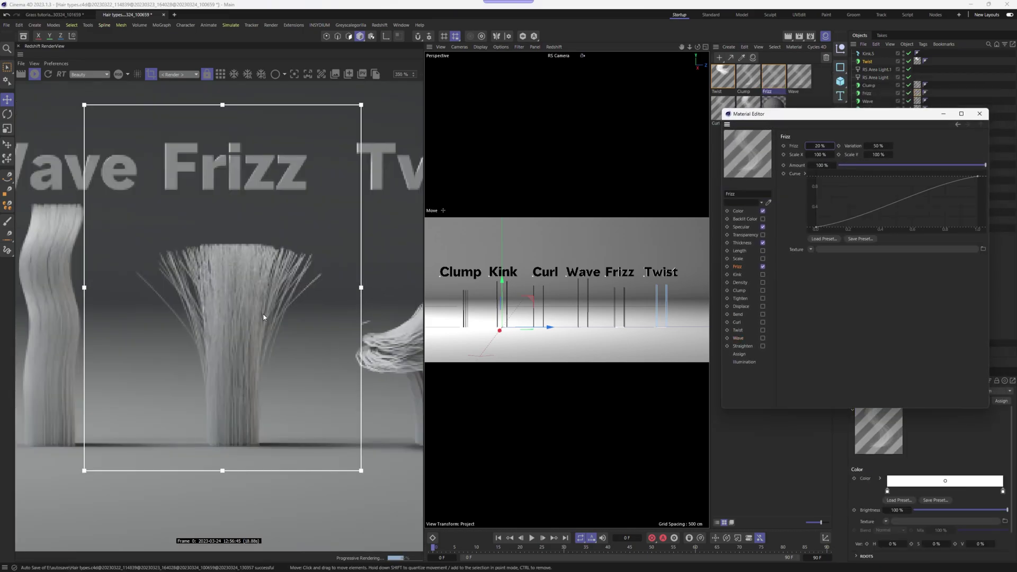
scroll(245, 260, "down", 1)
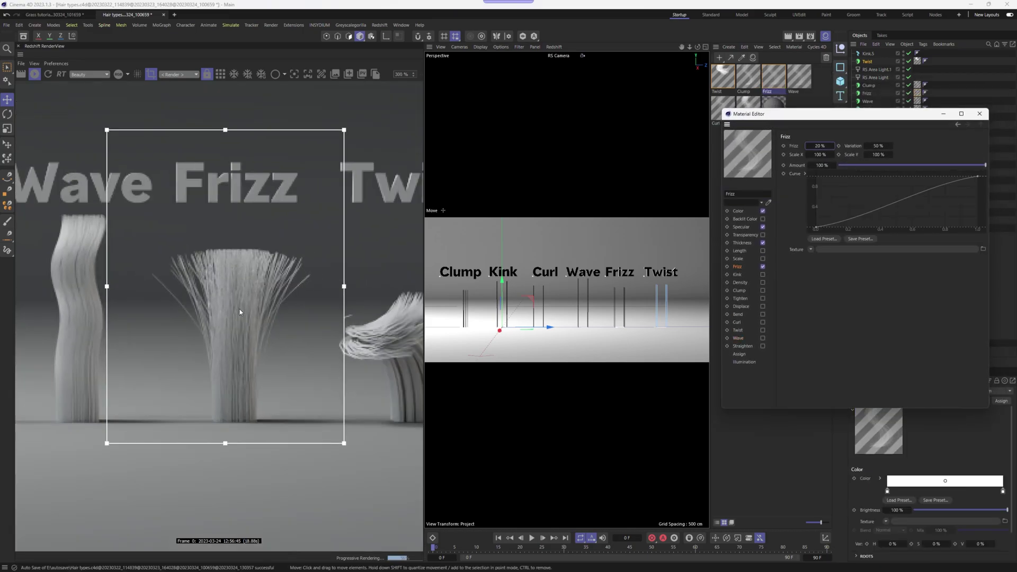
double_click(820, 146)
type("255")
key("Return")
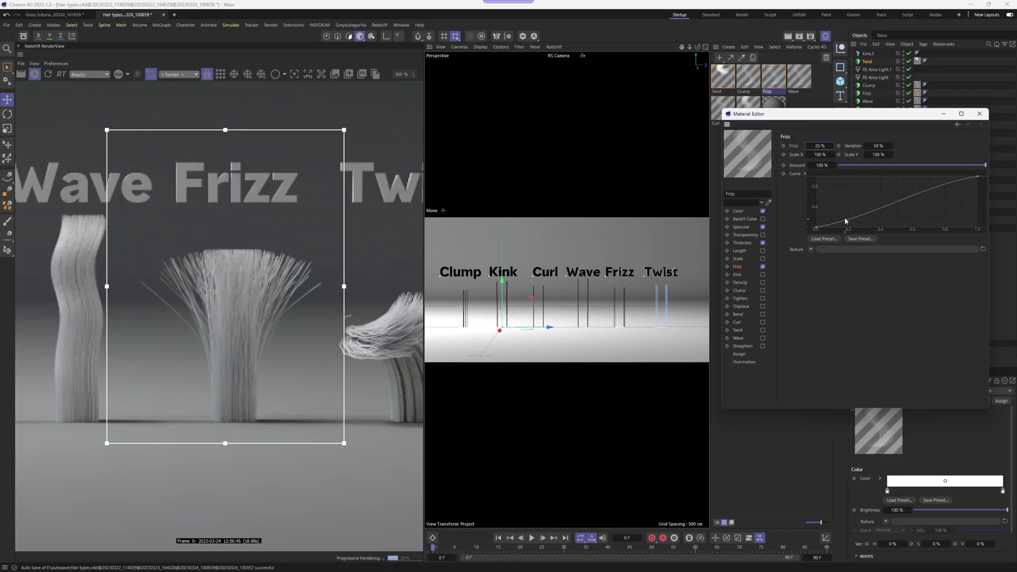
double_click(821, 145)
- Close the Frizz material and open the Twist hair material, with the render region over the Twist tuft
left_click(979, 113)
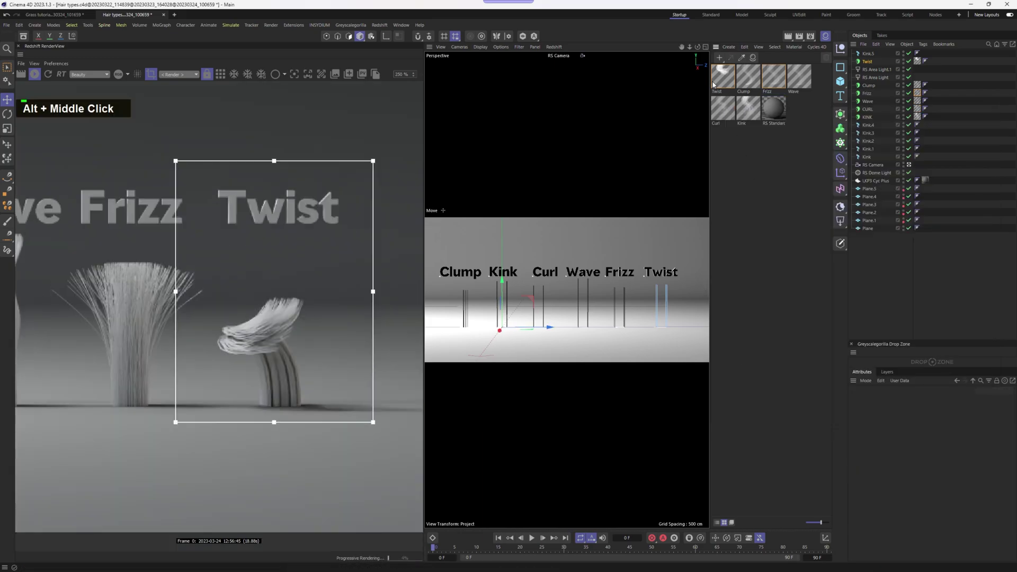
double_click(721, 78)
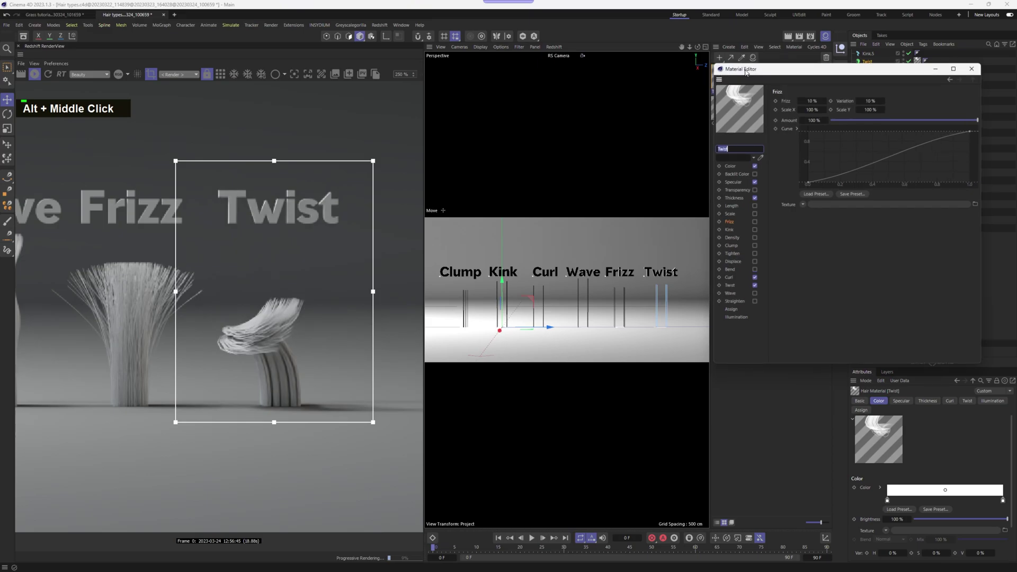
left_click_drag(746, 72, 666, 109)
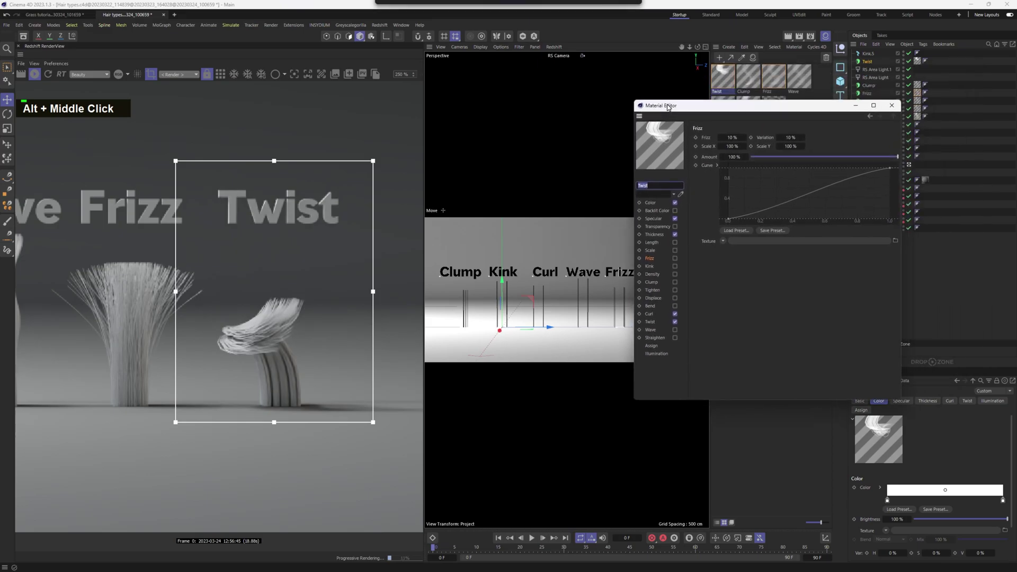
- Toggle the Curl and Twist channels of the Twist material off and on to compare their effect on the tuft
left_click(675, 321)
left_click(674, 314)
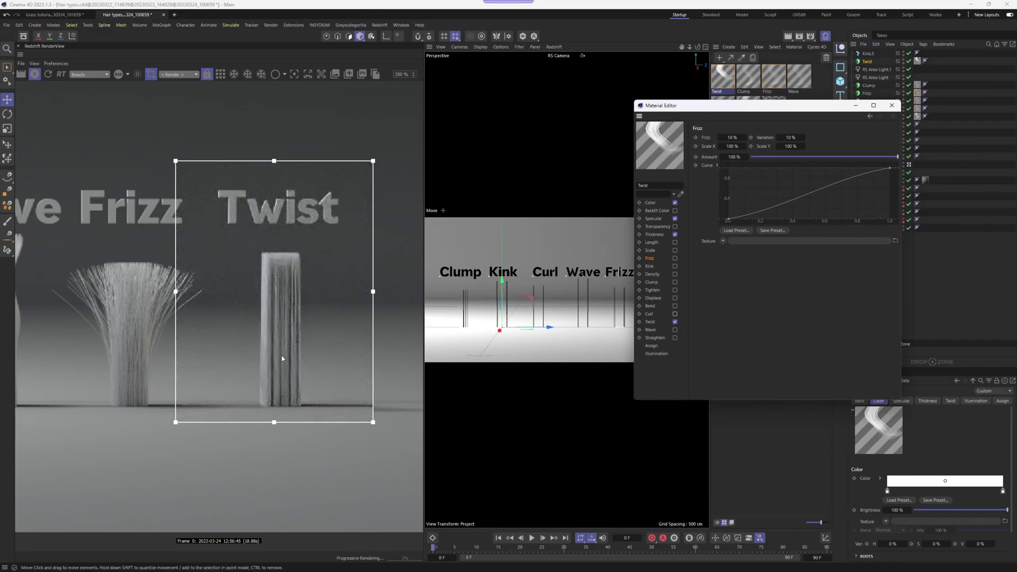
left_click(669, 322)
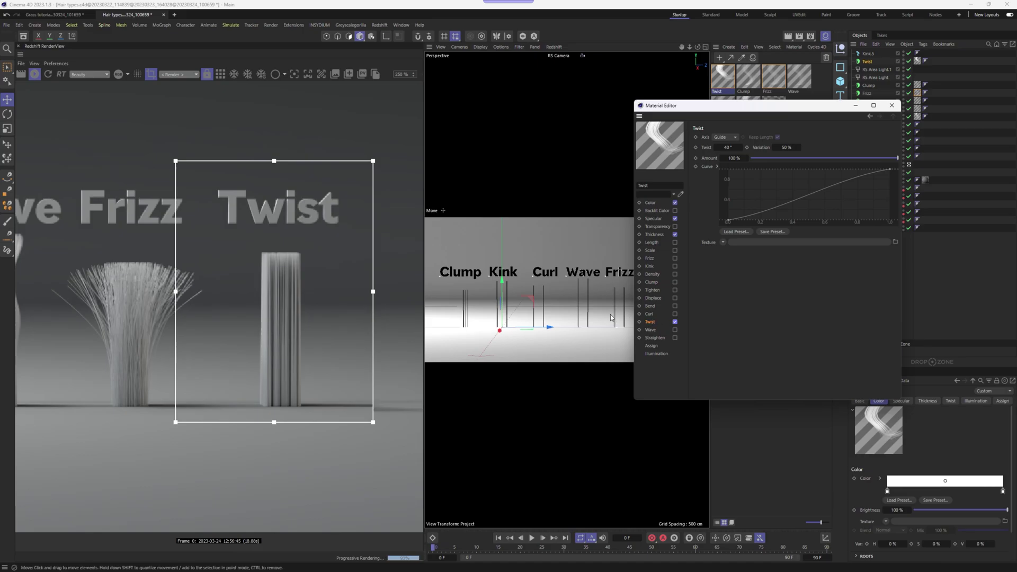
left_click(675, 313)
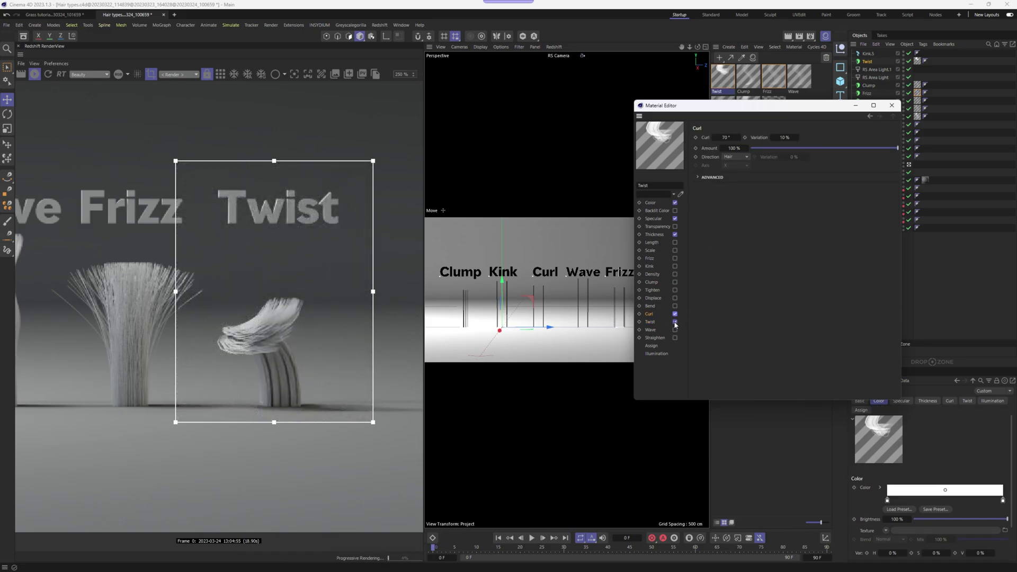
left_click(675, 322)
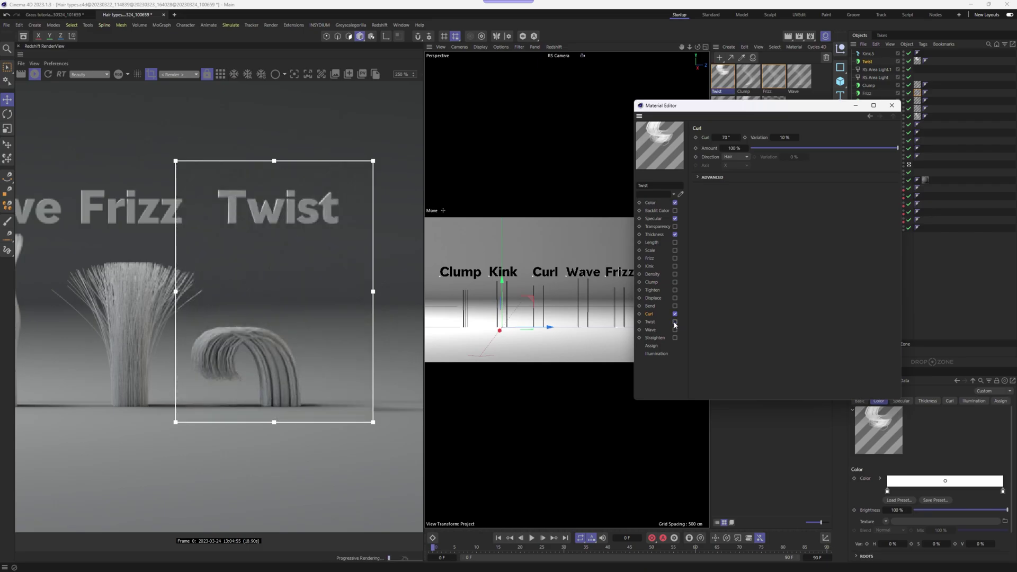
left_click(675, 322)
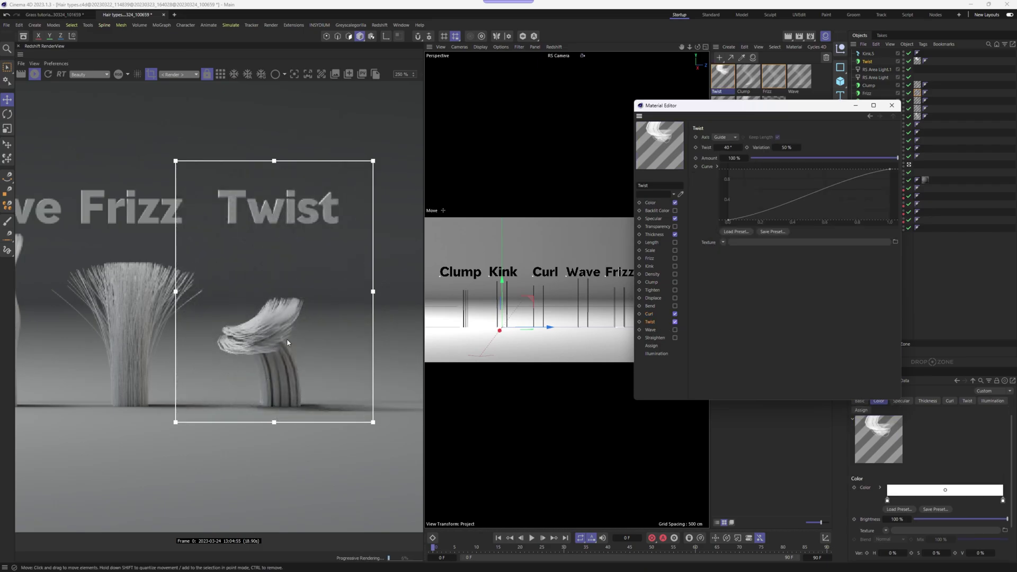
- Set the Twist channel's twist angle to 20°
left_click(728, 147)
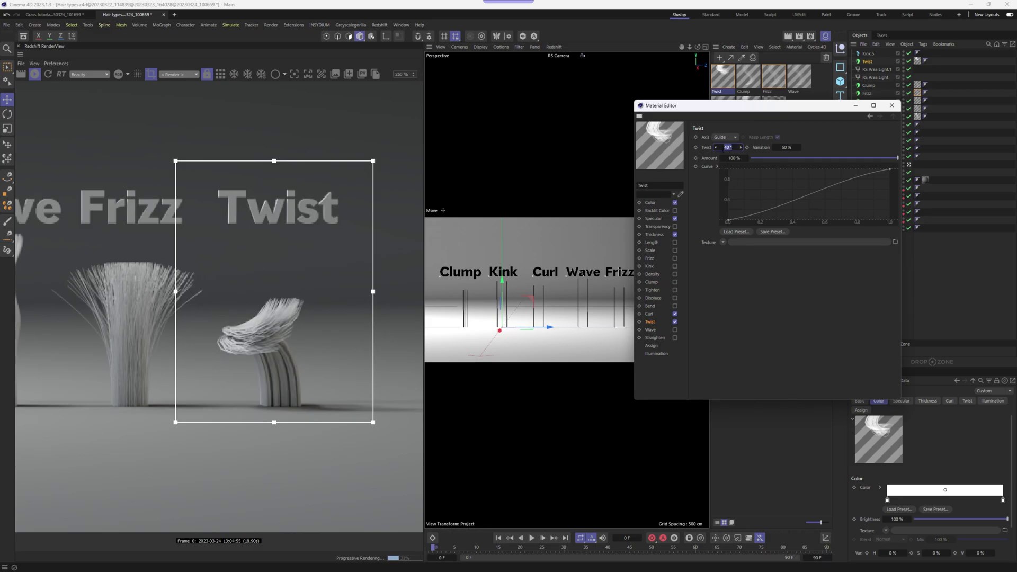
type("20")
key("Return")
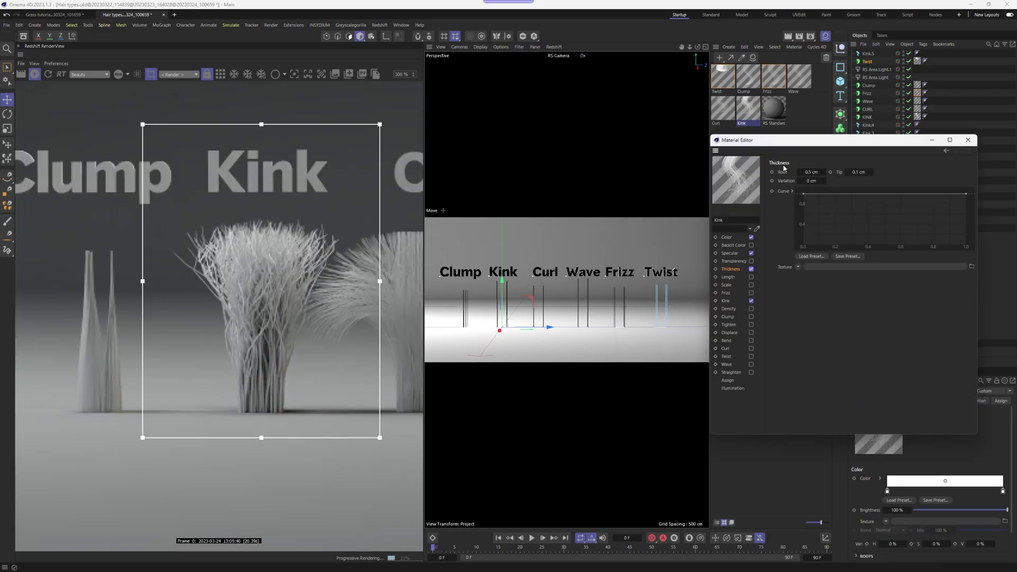
- Open the Kink channel of the Kink hair material to examine its strength, variation and scale settings
left_click_drag(777, 141, 776, 135)
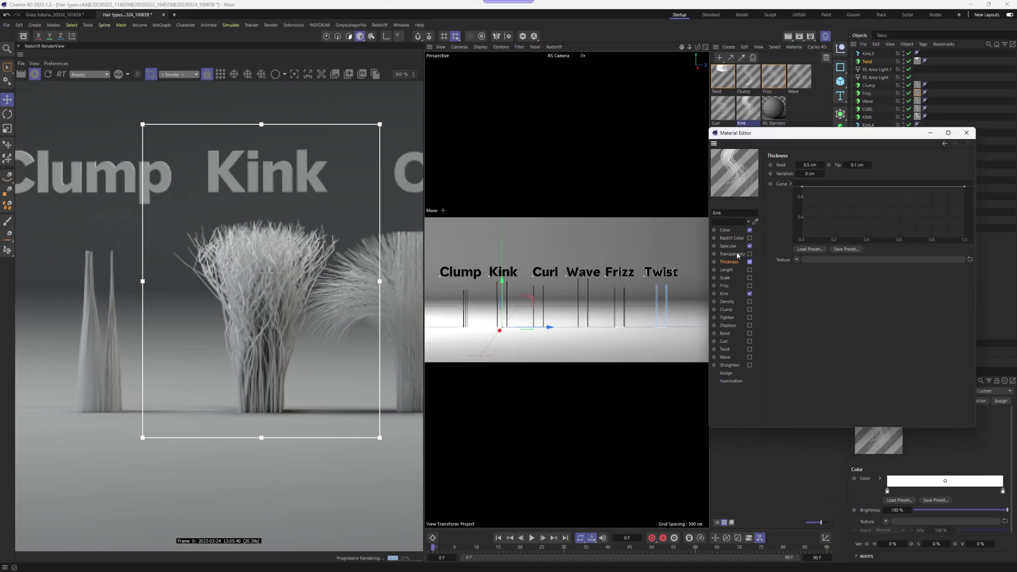
left_click(724, 294)
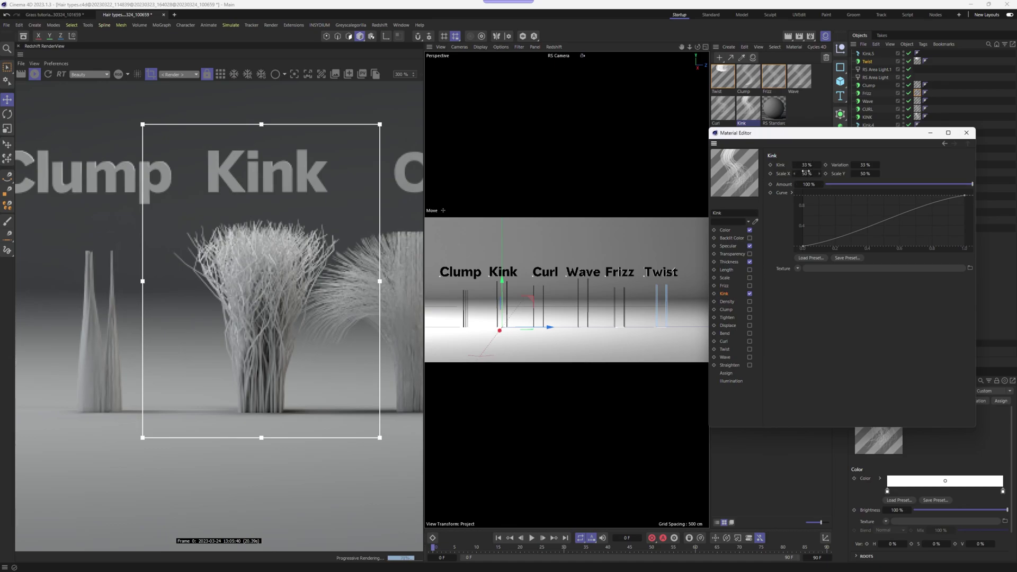
- Disable the Thickness channel of the Kink material and adjust the render region around the Kink tuft
left_click(728, 262)
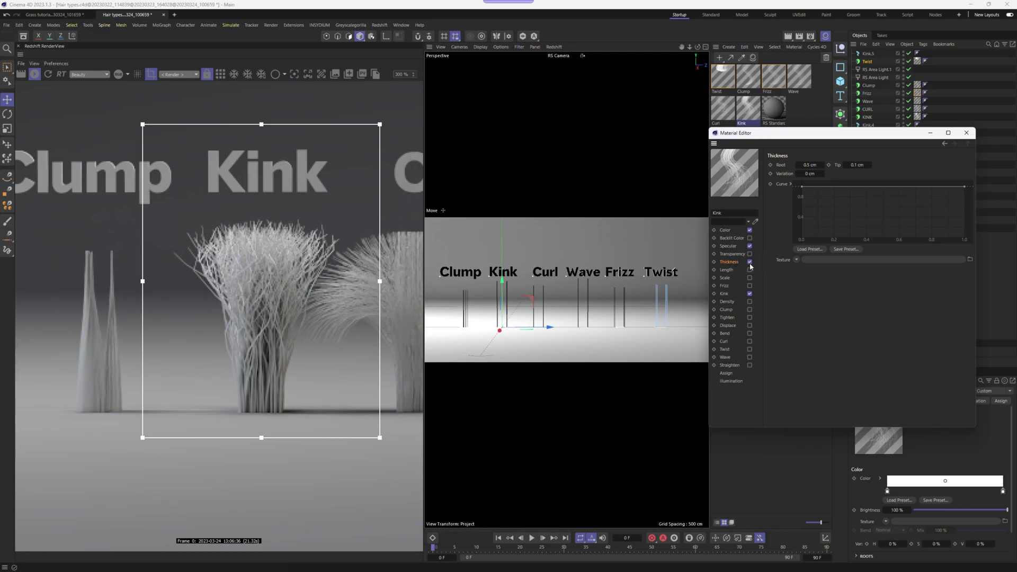
left_click(750, 262)
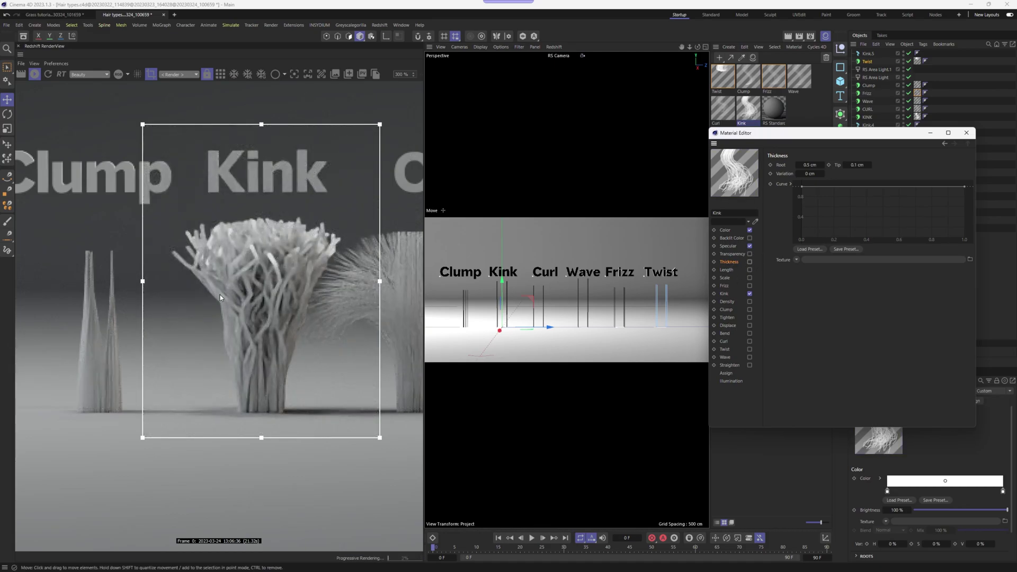
left_click_drag(259, 357, 247, 394)
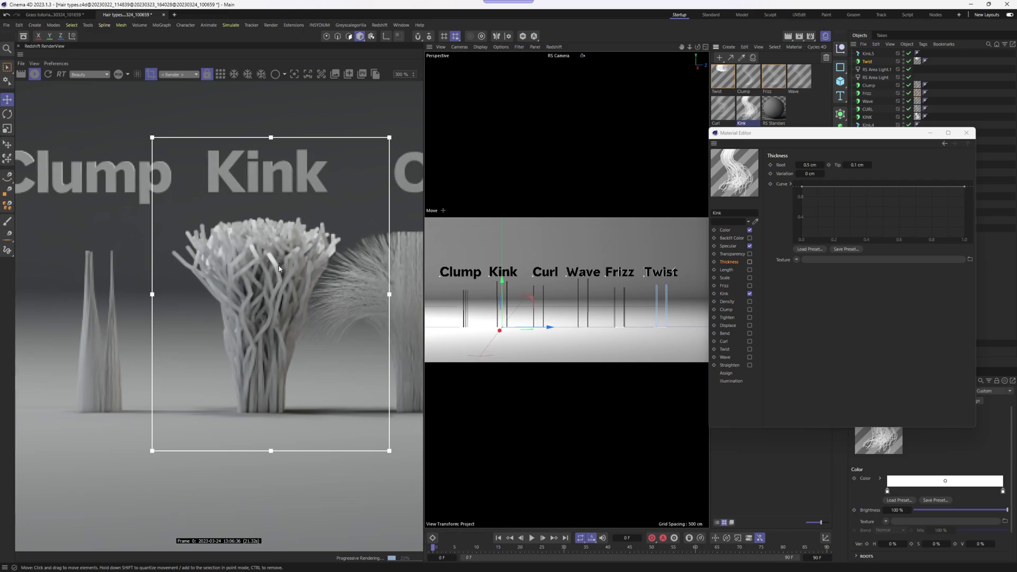
- Re-enable the Thickness channel of the Kink material and set its root to 5 cm and tip to 2 cm
left_click(750, 261)
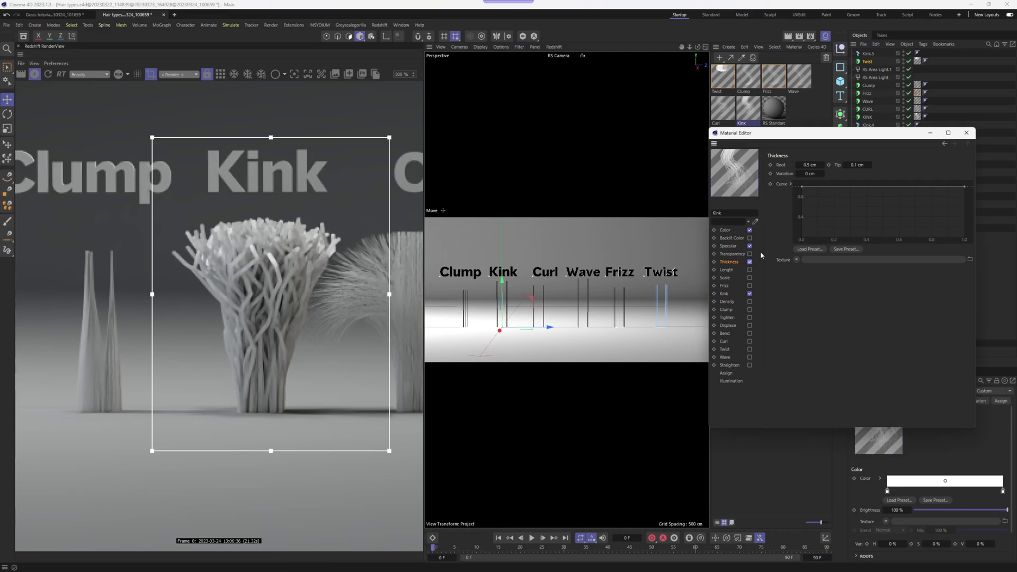
left_click(809, 165)
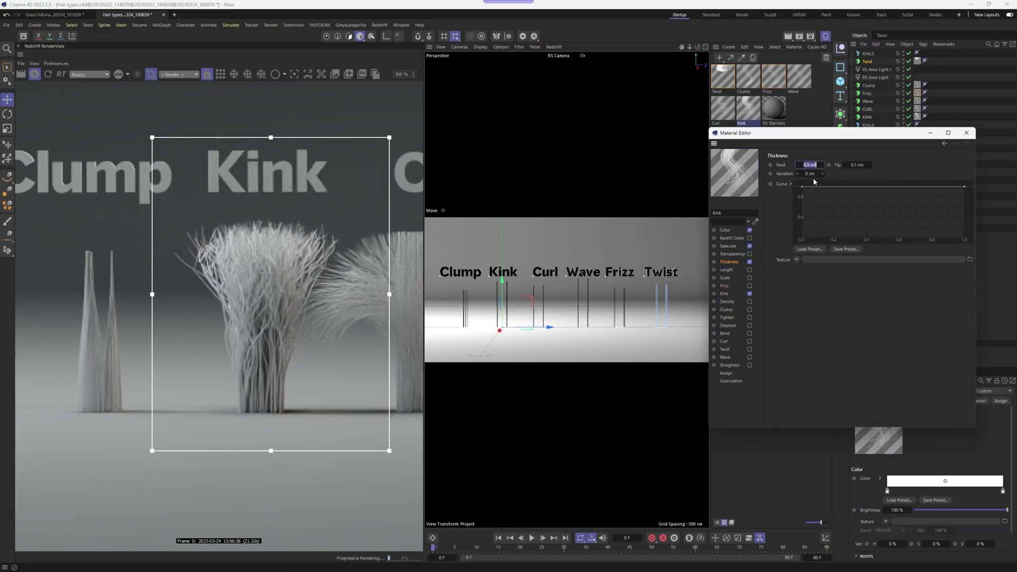
double_click(853, 166)
double_click(809, 166)
type("5")
key("Return")
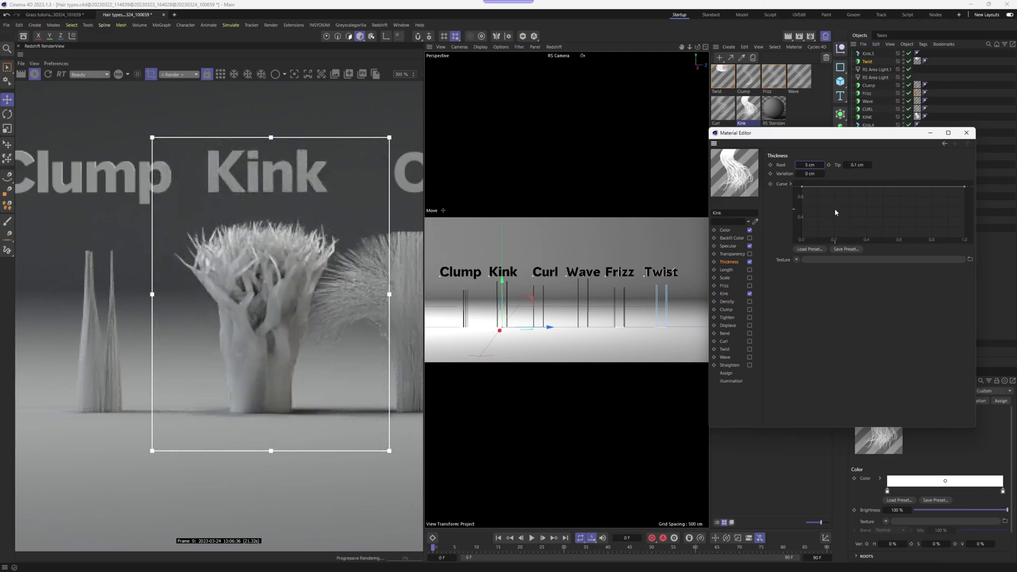
left_click(856, 165)
type("2")
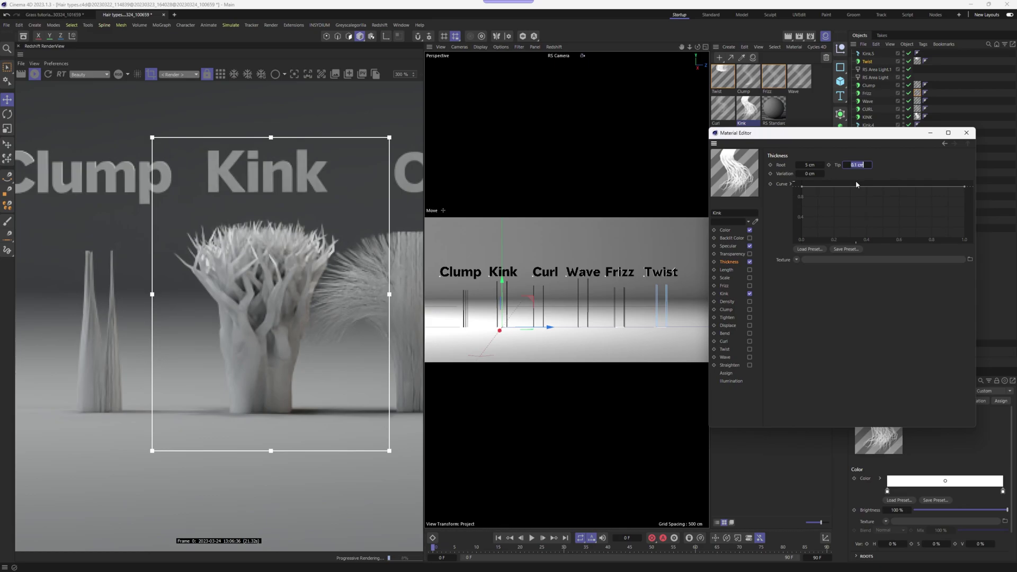
key("Return")
scroll(269, 315, "down", 3)
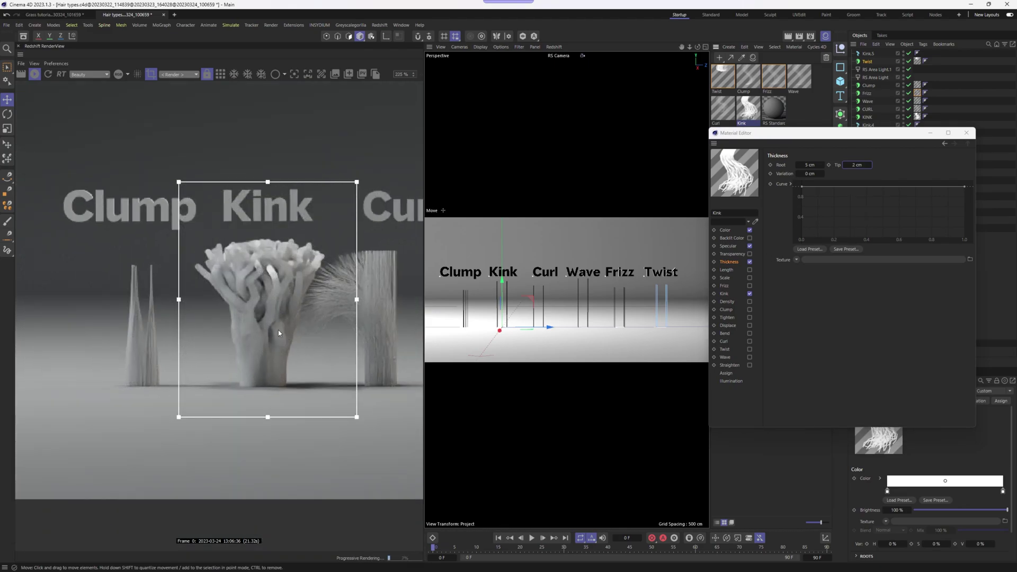
- Set the Kink material's thickness to 2 cm at the root and 1 cm at the tip, and close the material editor
left_click(822, 165)
type("2")
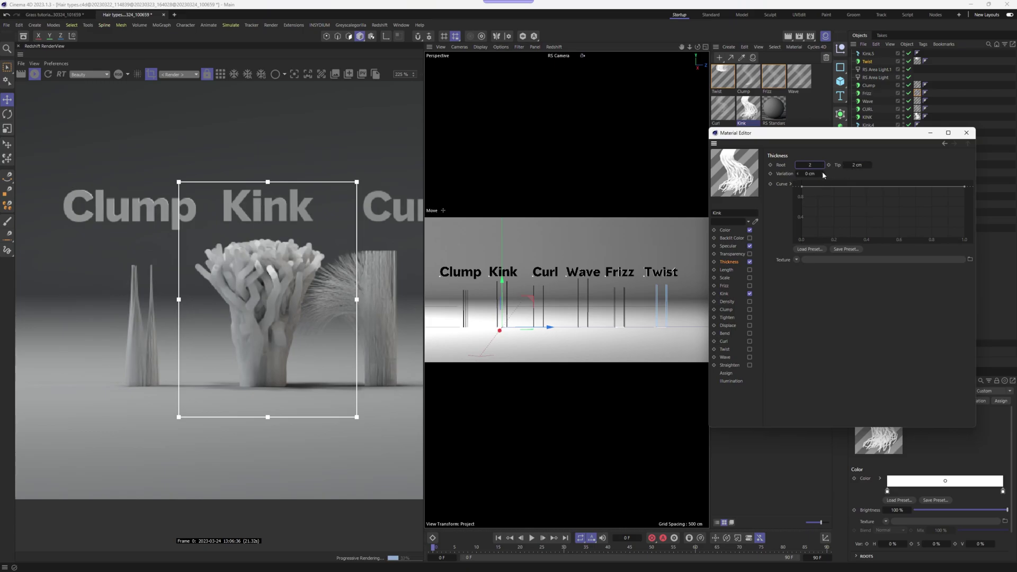
key("Return")
left_click(856, 165)
type("1")
key("Return")
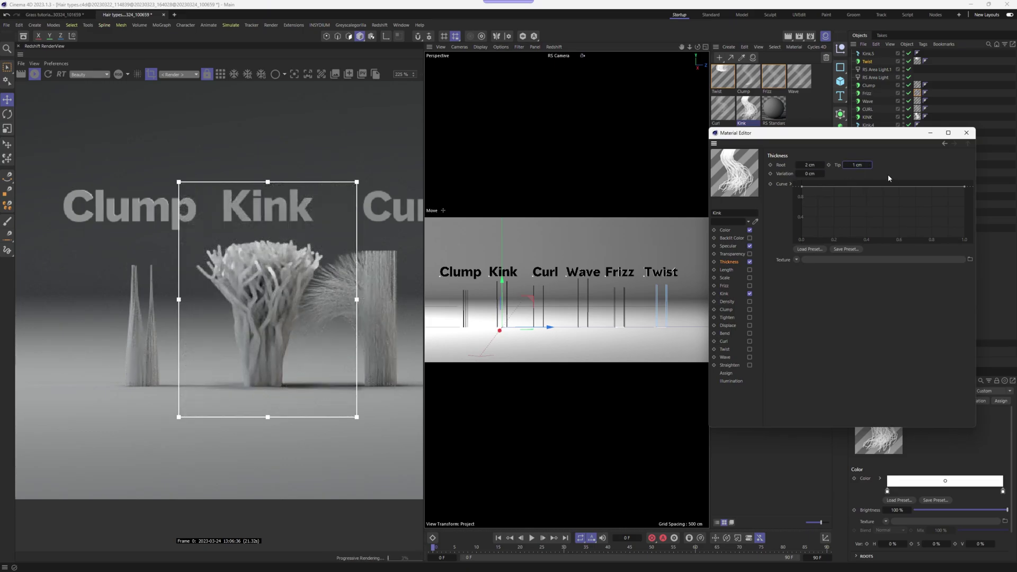
left_click(966, 132)
- Move the render region onto the Clump tuft and examine the Clump channel settings of its hair material
scroll(297, 290, "up", 2)
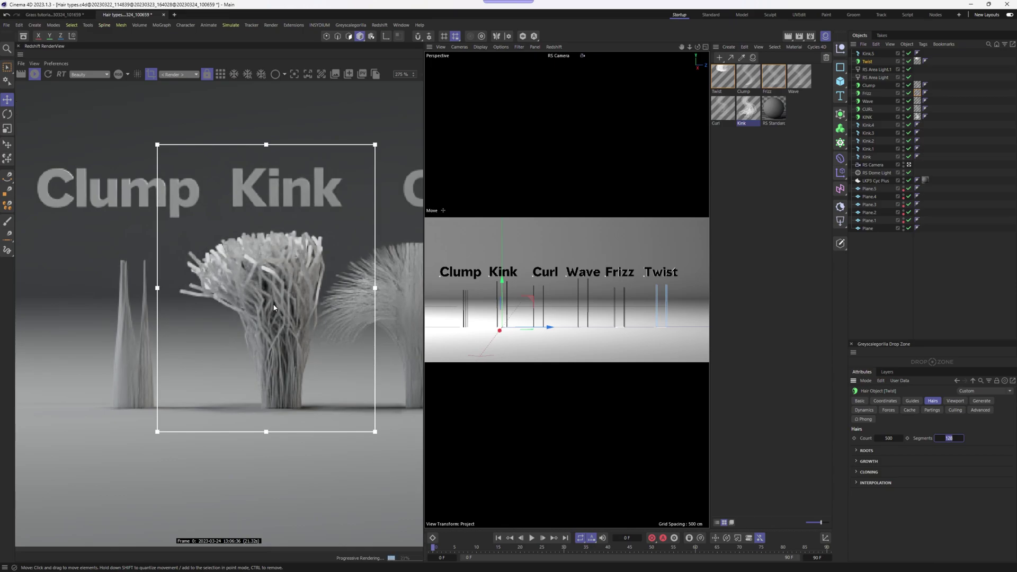
left_click_drag(288, 297, 159, 278)
middle_click_drag(175, 314, 307, 278, "alt")
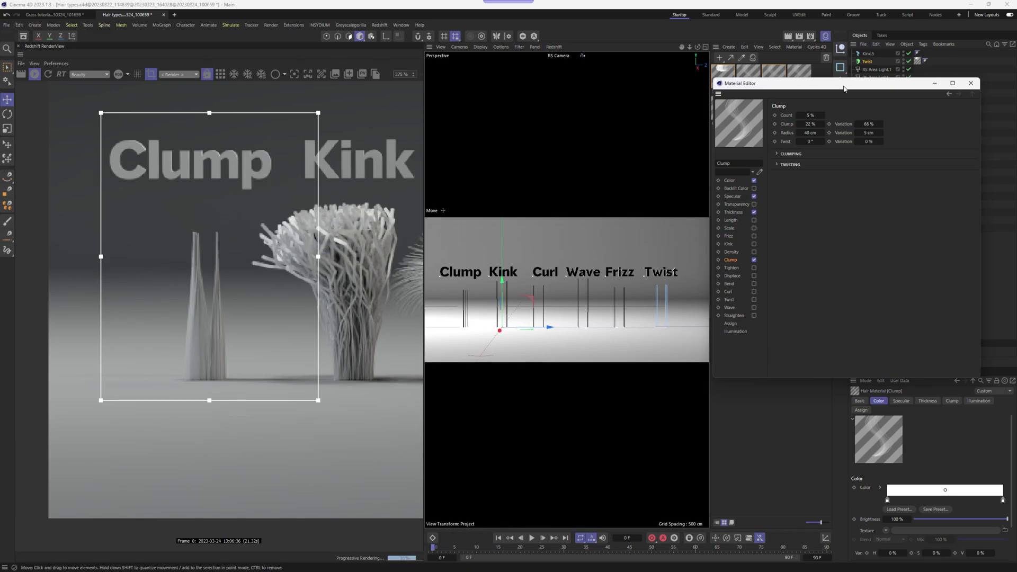
left_click(971, 83)
scroll(155, 310, "down", 2)
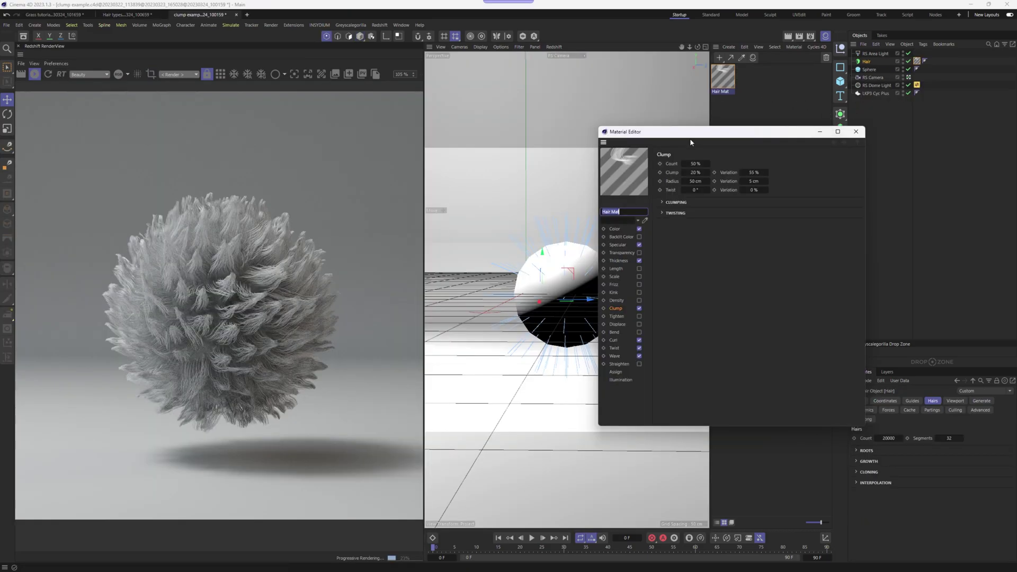
- Disable the Wave, Twist and Curl channels of the hair sphere's material and toggle Clump off and on to compare its effect
left_click_drag(690, 139, 627, 140)
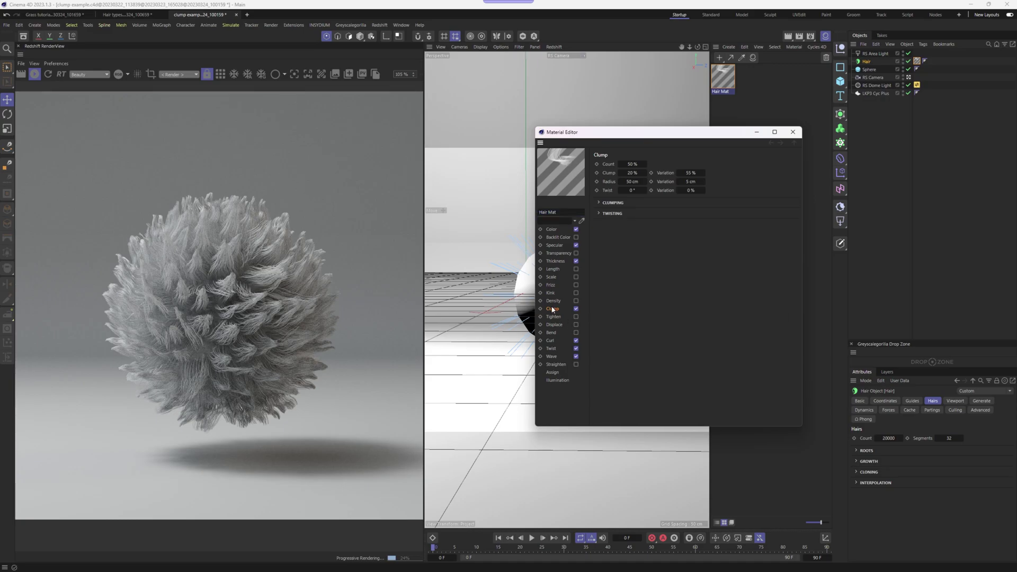
left_click(575, 356)
left_click(576, 348)
left_click(576, 340)
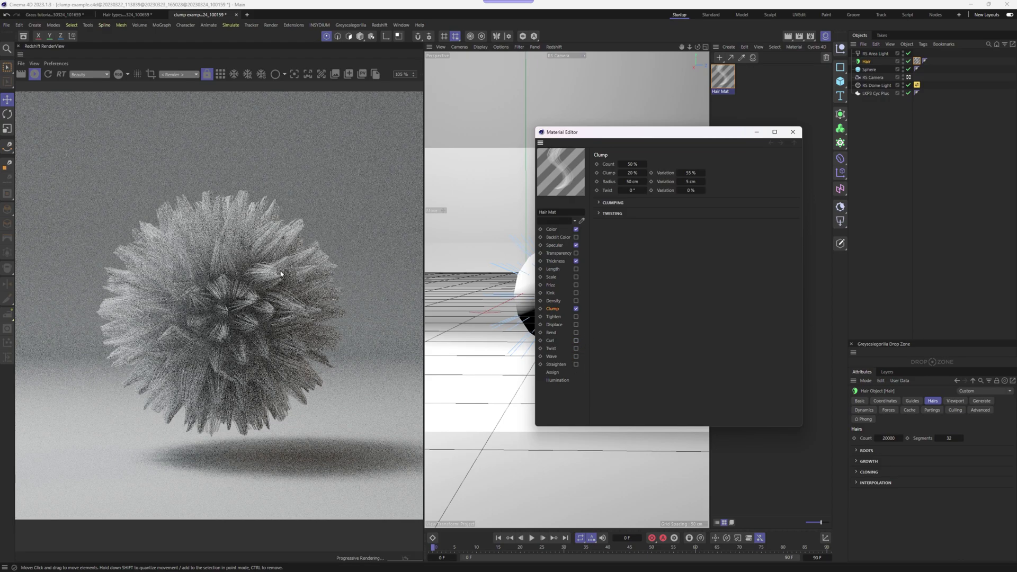
left_click(576, 308)
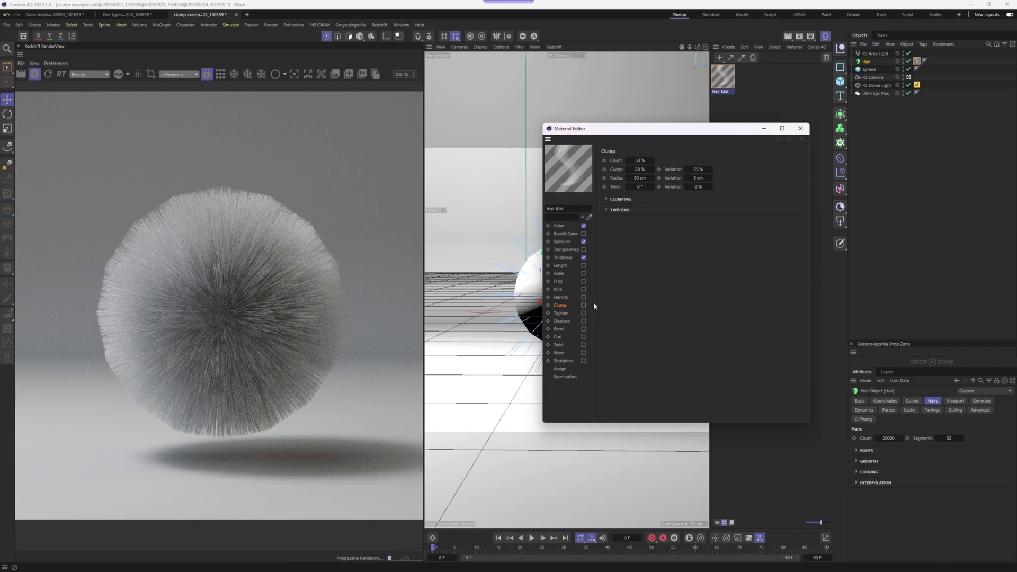
left_click(583, 305)
- Set the clump amount of the sphere's hair material to 50%
left_click(639, 169)
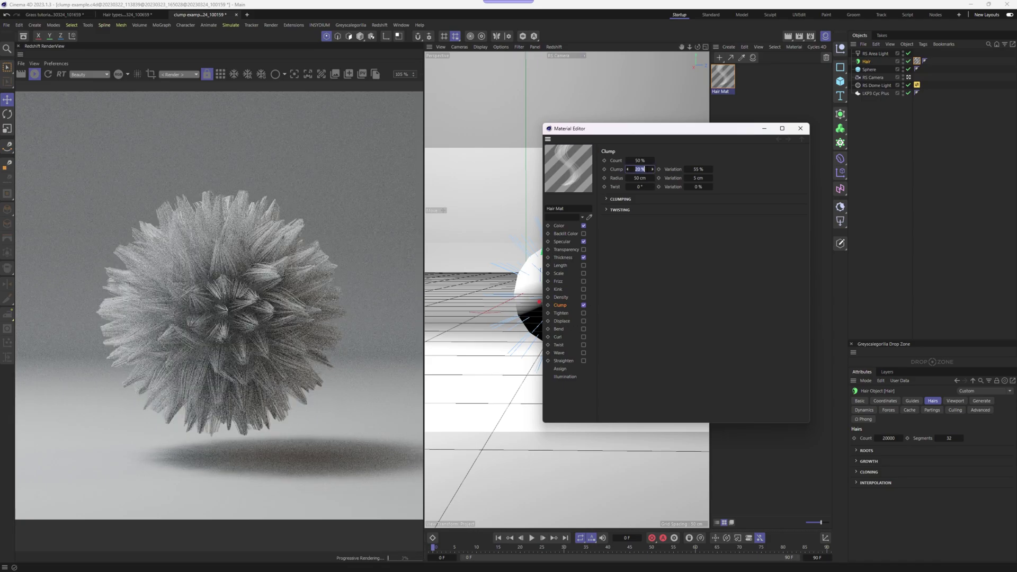
type("50")
key("Return")
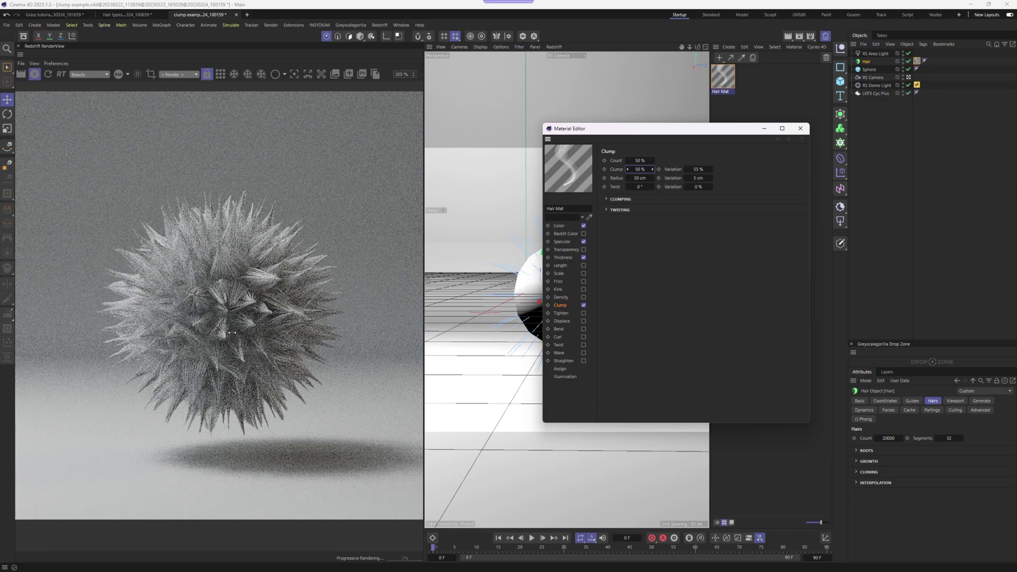
- Set the clump amount of the sphere's hair material to 11%
scroll(231, 333, "up", 1)
double_click(638, 170)
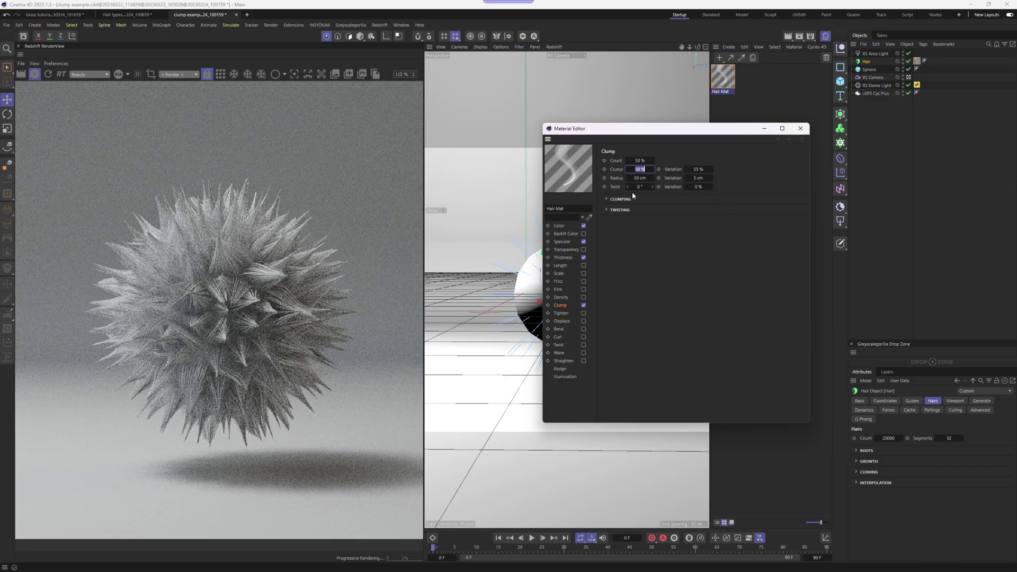
type("11")
key("Return")
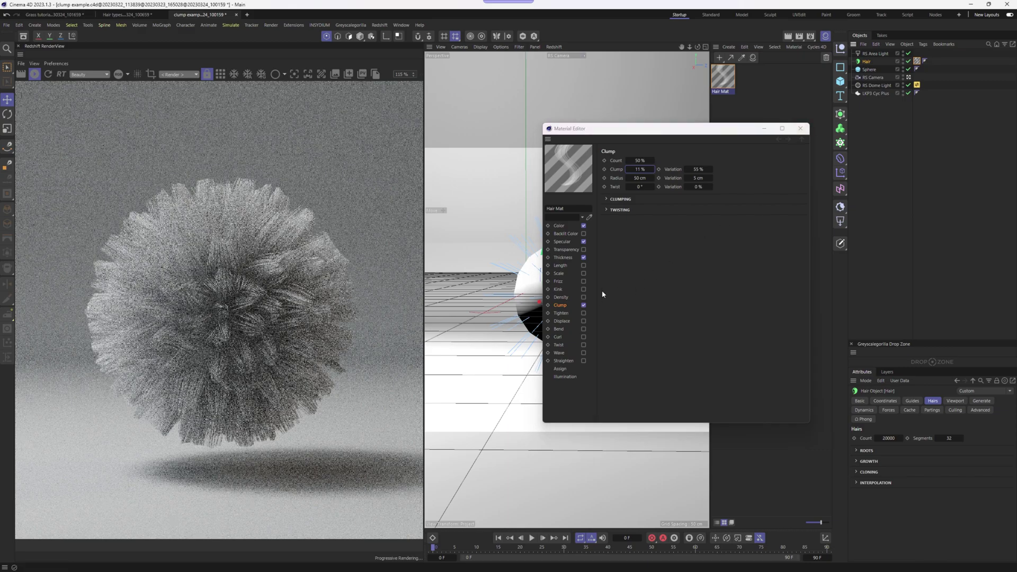
- Re-enable the Curl, Twist and Wave channels of the sphere's hair material
left_click(584, 337)
left_click(584, 345)
left_click(584, 353)
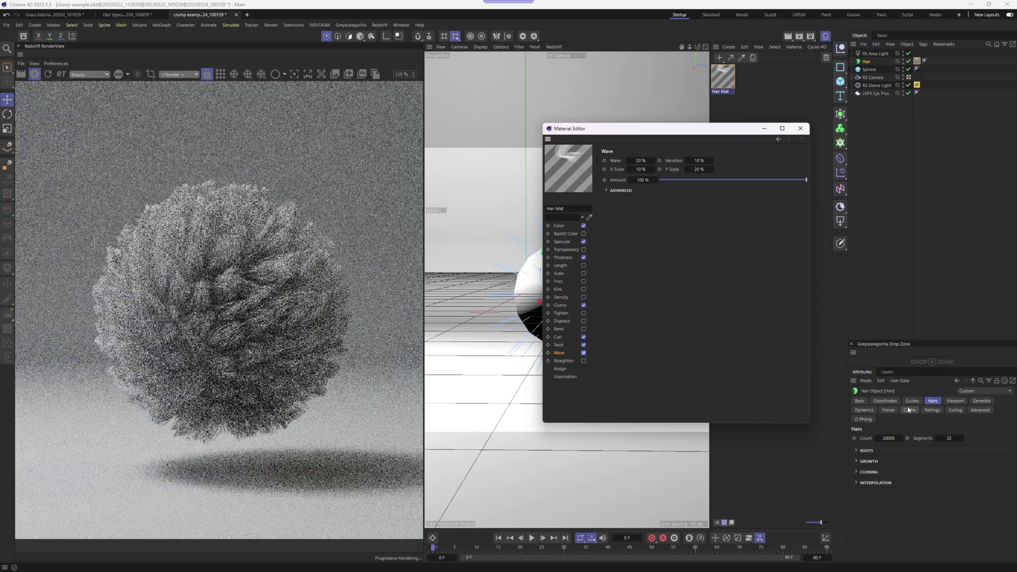
- Set the segments of the sphere's Hair object to 12 and inspect the strands in the render
double_click(948, 438)
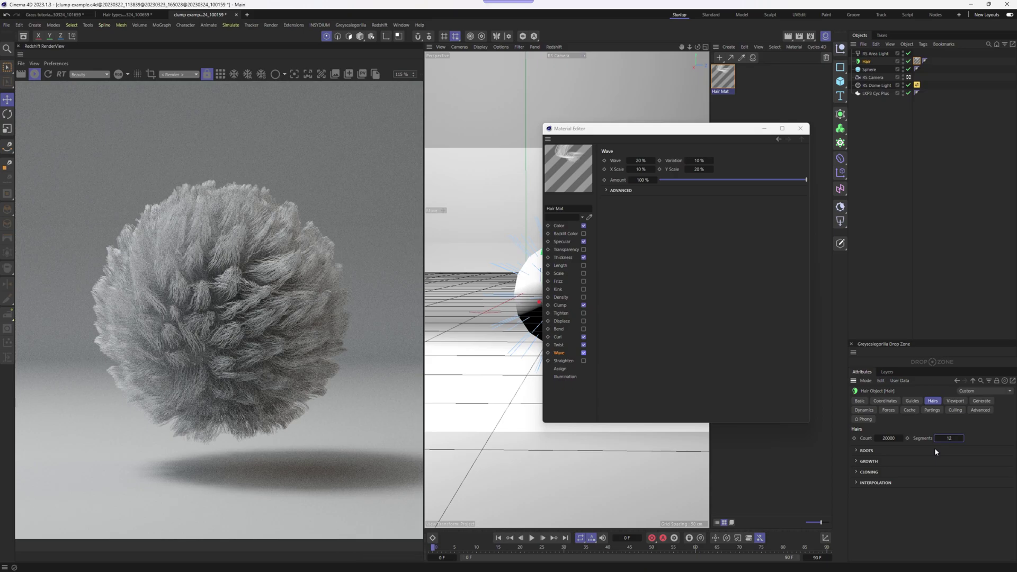
key("Return")
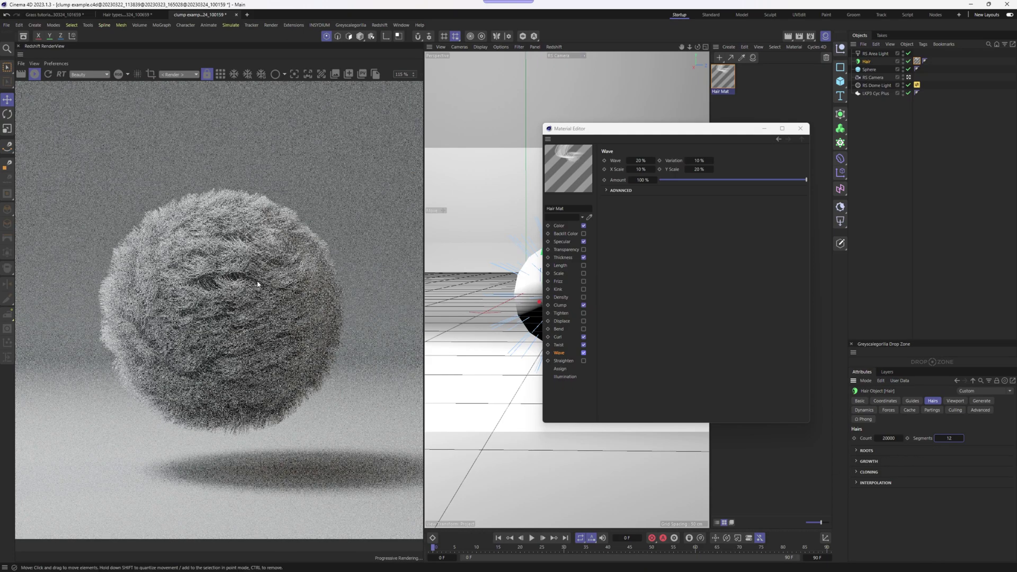
scroll(240, 290, "up", 8)
scroll(242, 300, "down", 7)
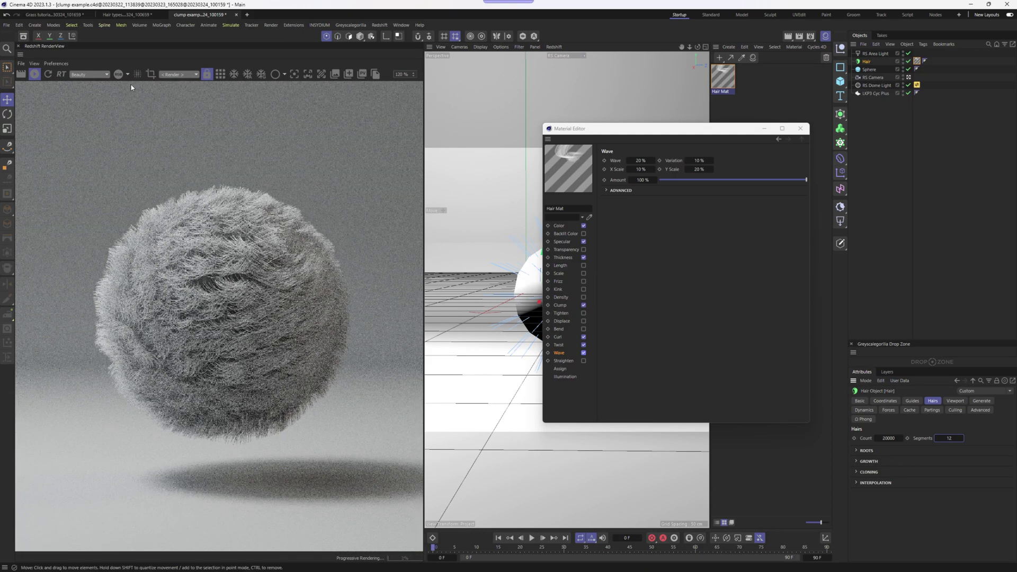
- Draw a render region over half of the hair sphere and raise the Hair object's segments to compare the clumping
left_click(151, 75)
left_click_drag(69, 300, 349, 315)
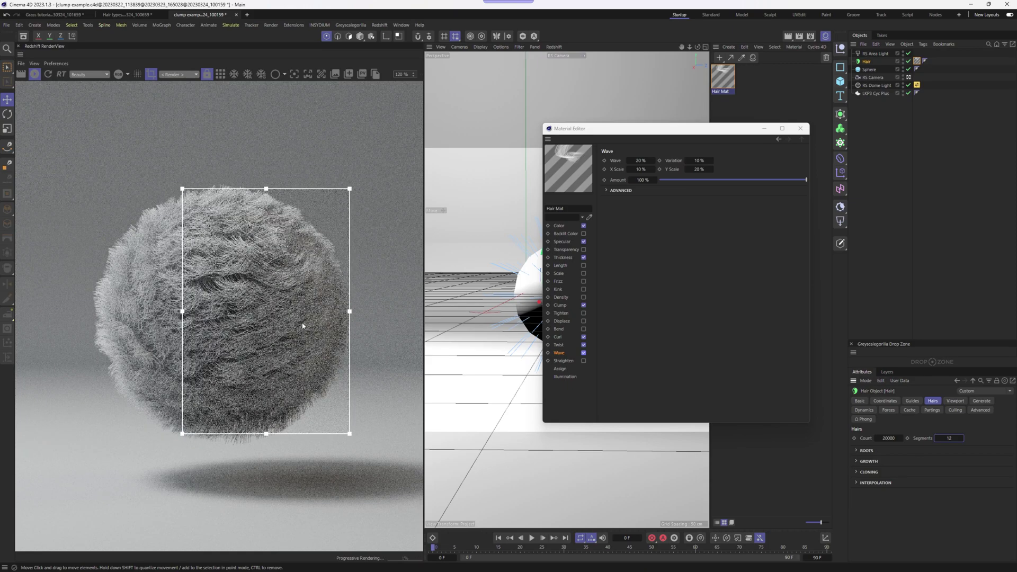
double_click(952, 437)
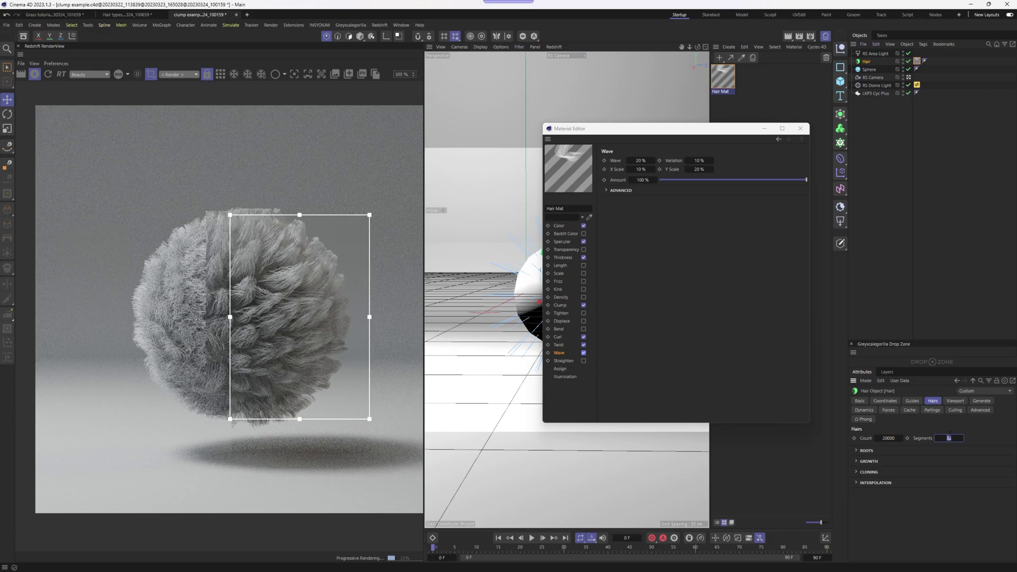
- Switch back to the character grass scene and open the Thickness channel of the grass hair material
left_click(949, 515)
left_click(920, 403)
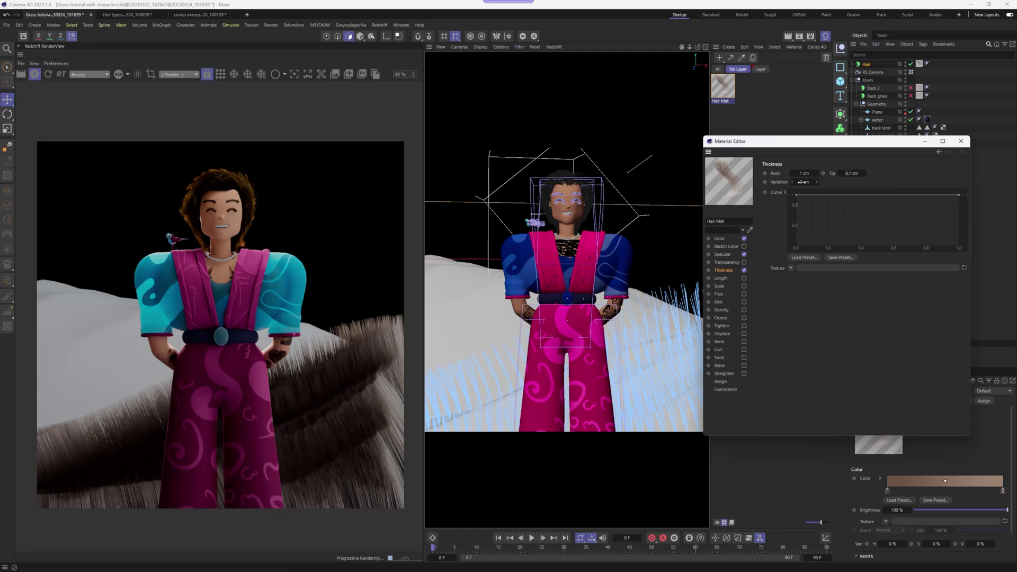
left_click_drag(772, 143, 782, 134)
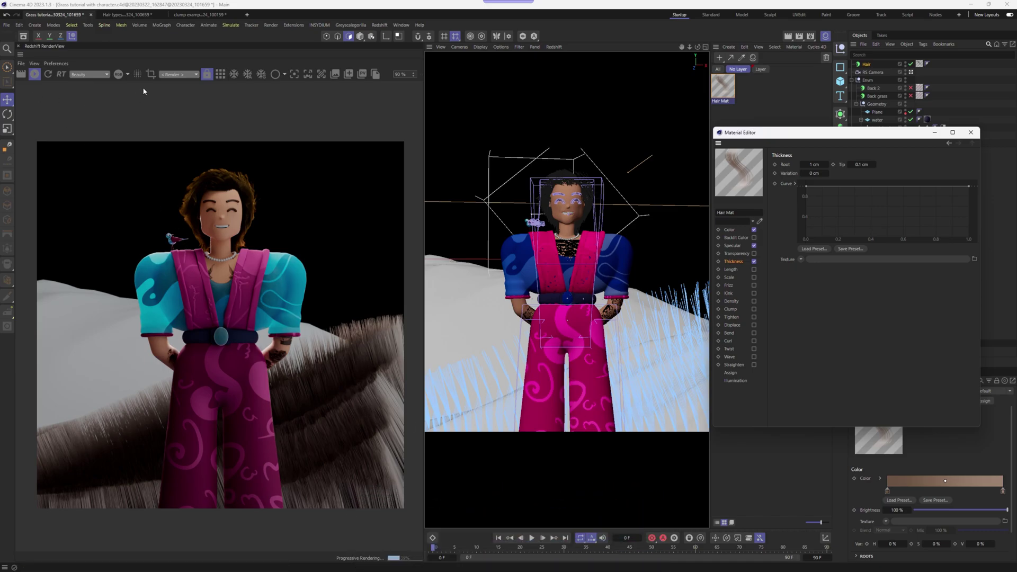
- Restrict rendering to a region around the grassy slope beside the character's arm
left_click(151, 74)
scroll(374, 351, "up", 1)
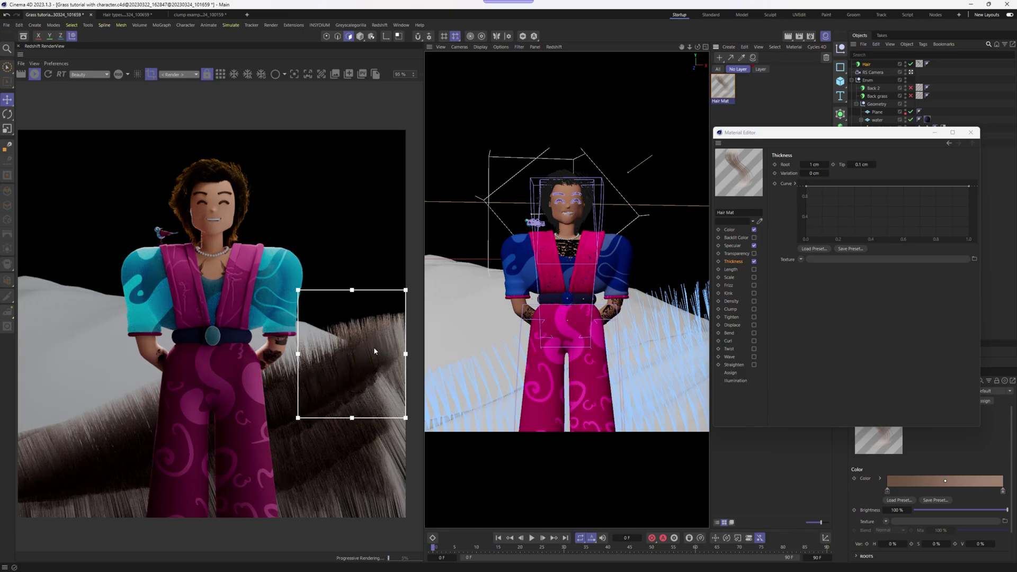
scroll(373, 347, "up", 10)
middle_click_drag(375, 342, 281, 303, "alt")
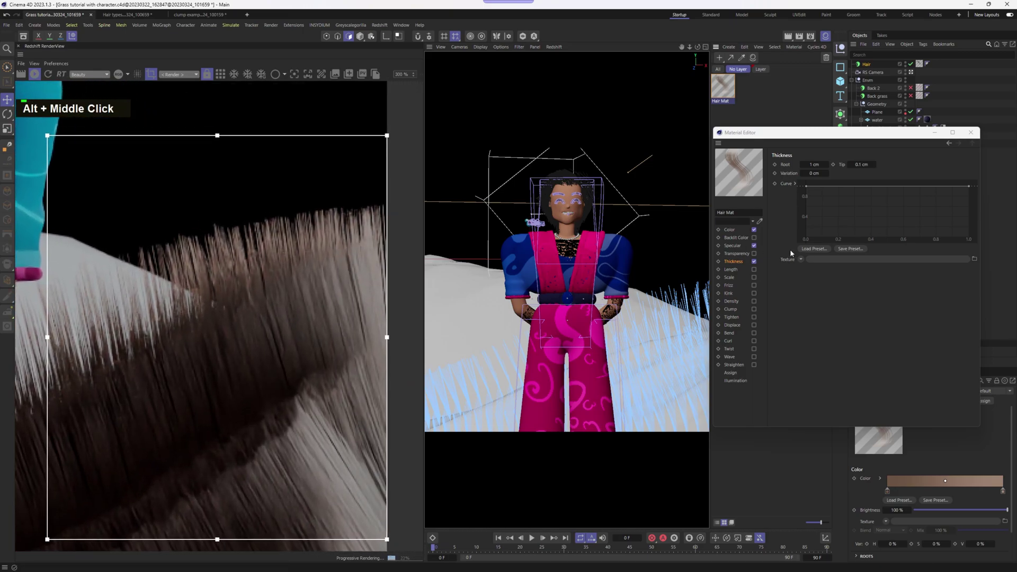
- Set the grass hair material's thickness to 2 cm at the root and 0.7 cm at the tip
left_click(814, 164)
type("2")
key("Return")
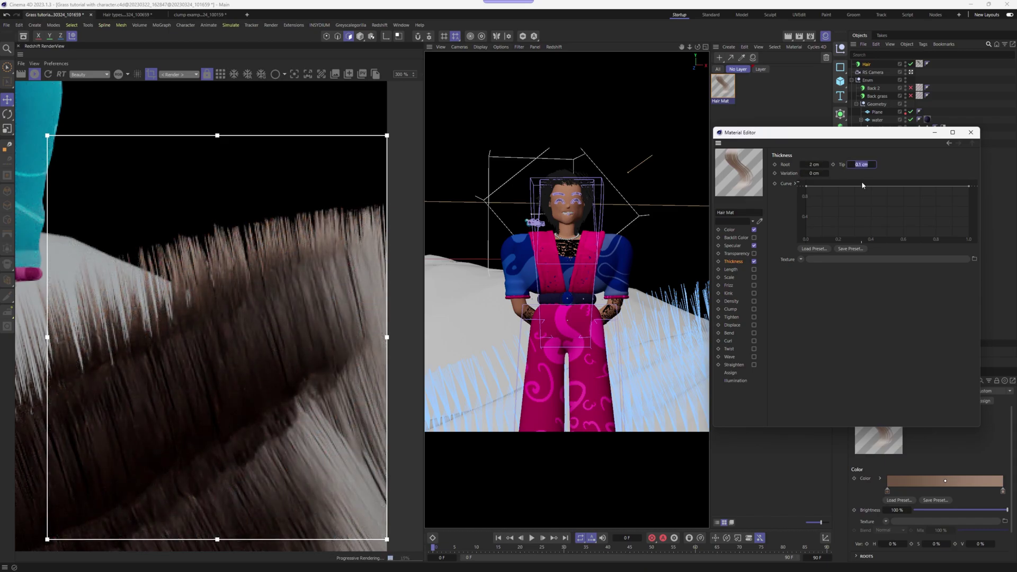
type("0.7")
key("Return")
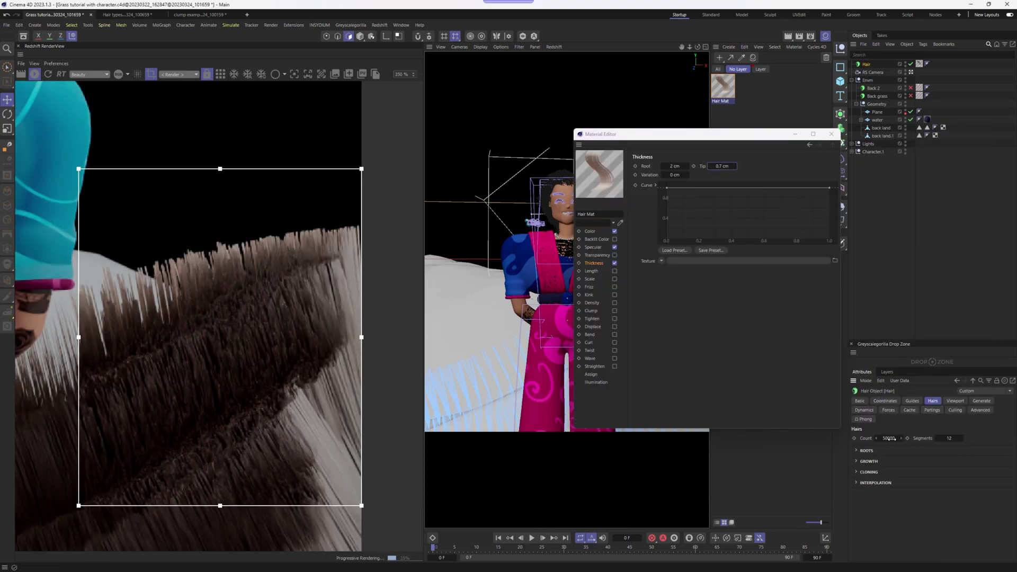
- Set the grass Hair object's hair count to 10000 and check the density on the slope
left_click(888, 438)
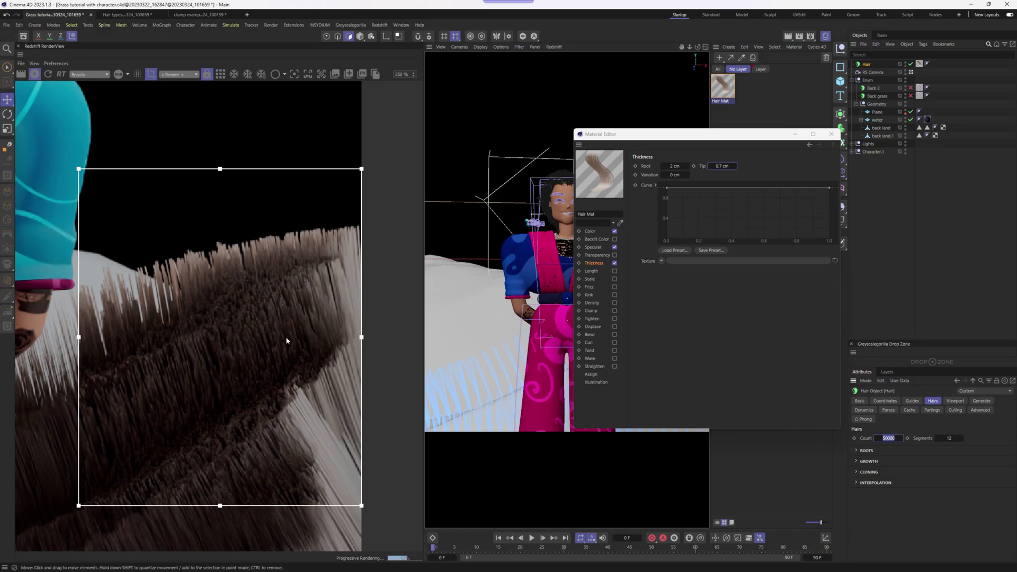
scroll(211, 362, "down", 7)
middle_click_drag(252, 358, 348, 353, "alt")
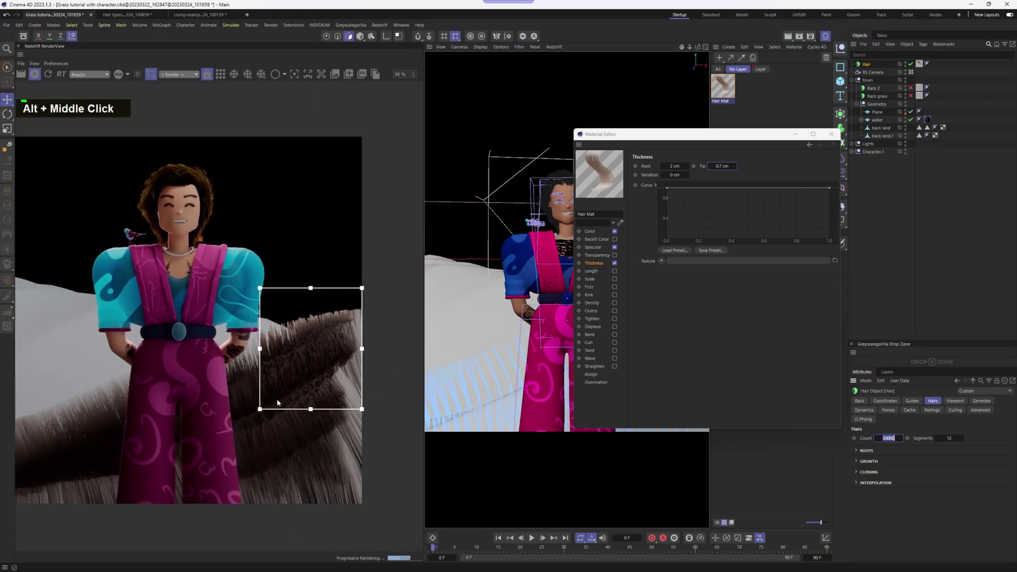
scroll(347, 354, "up", 6)
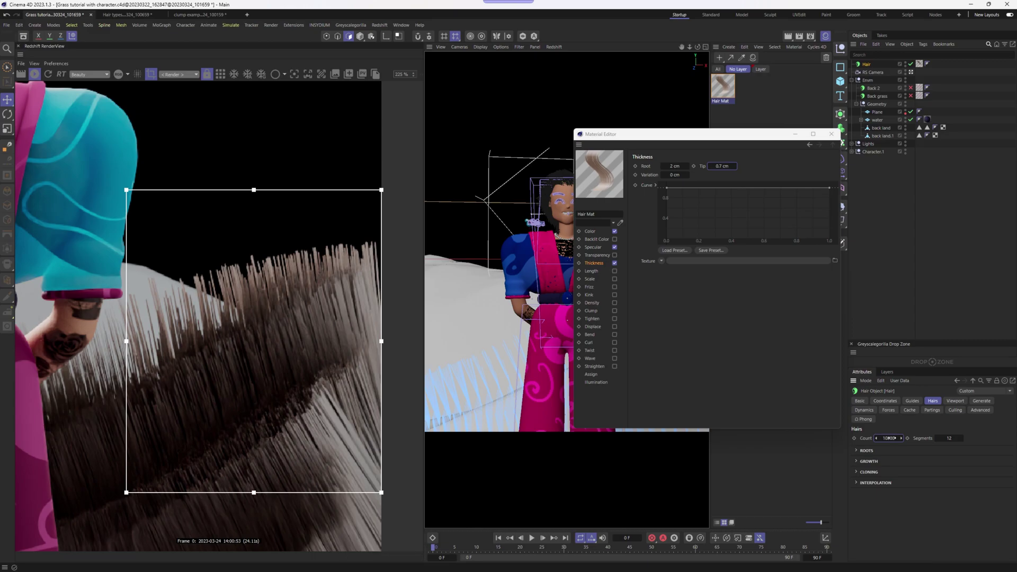
scroll(299, 391, "down", 3)
middle_click_drag(299, 391, 284, 378, "alt")
scroll(297, 364, "up", 2)
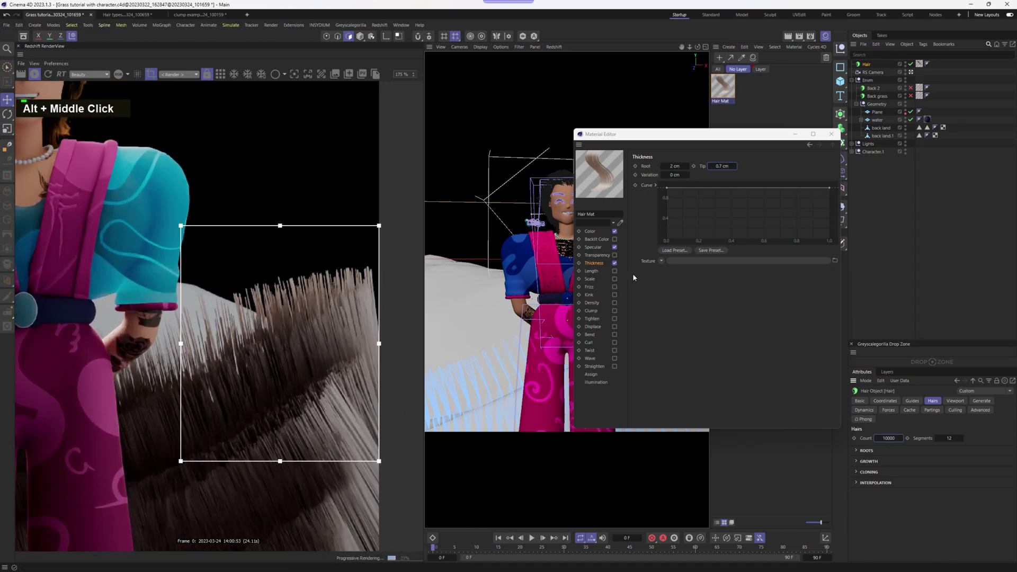
- Enable the Length channel of the grass hair material and open its Length value for editing
left_click(615, 271)
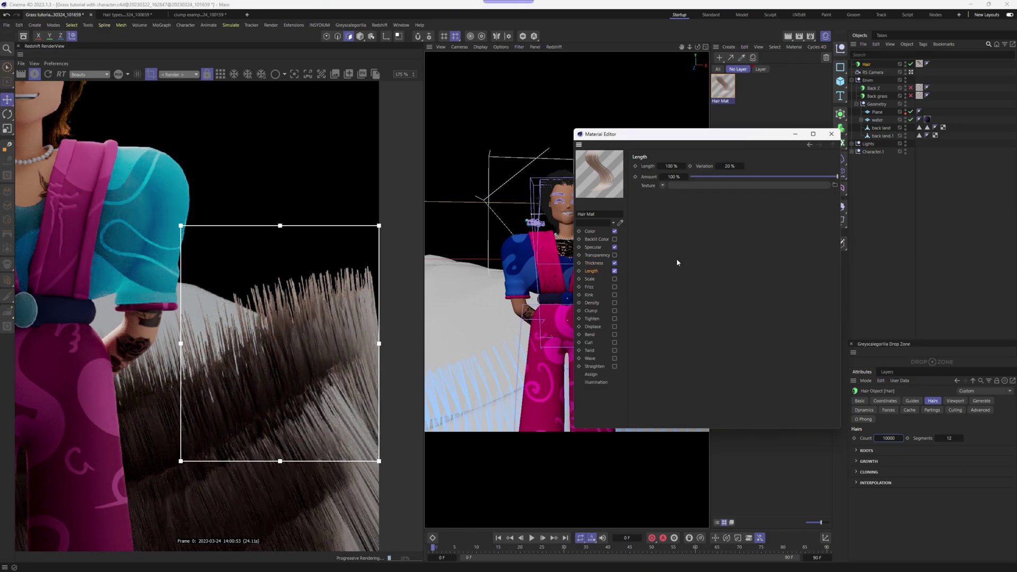
left_click(681, 167)
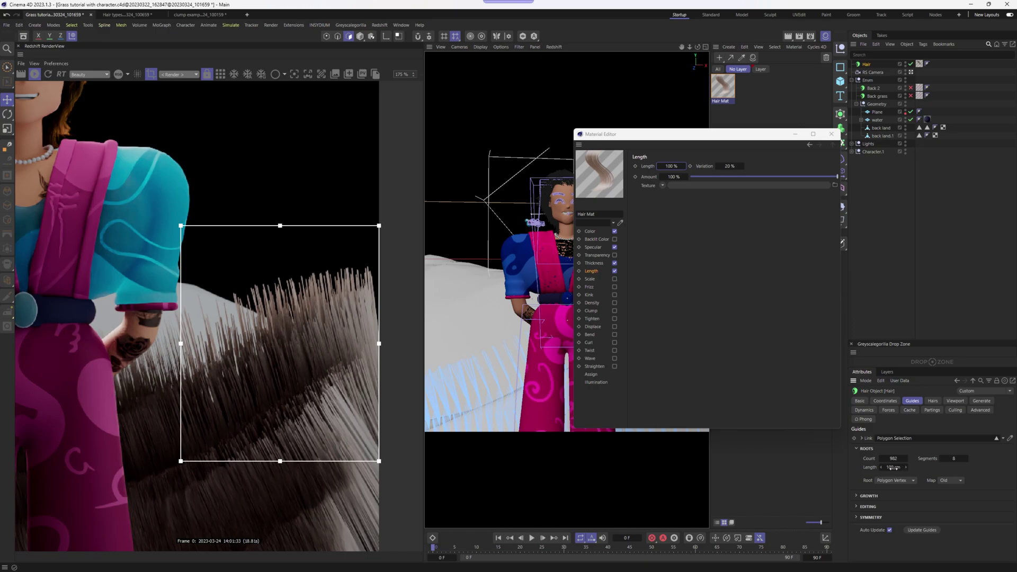
- Try a guide length of 73 cm on the grass Hair object and undo it
left_click(892, 467)
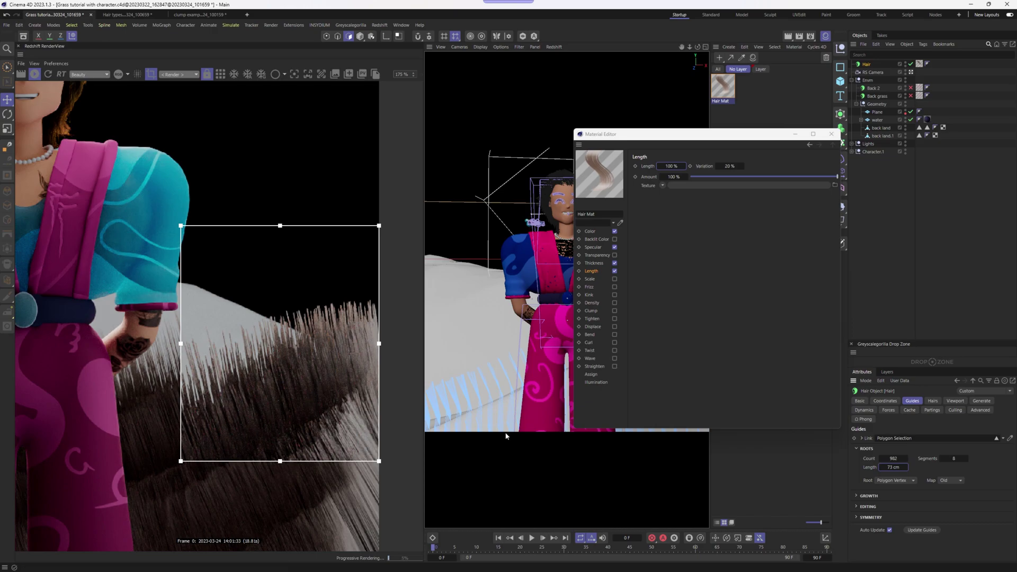
key("ctrl+z")
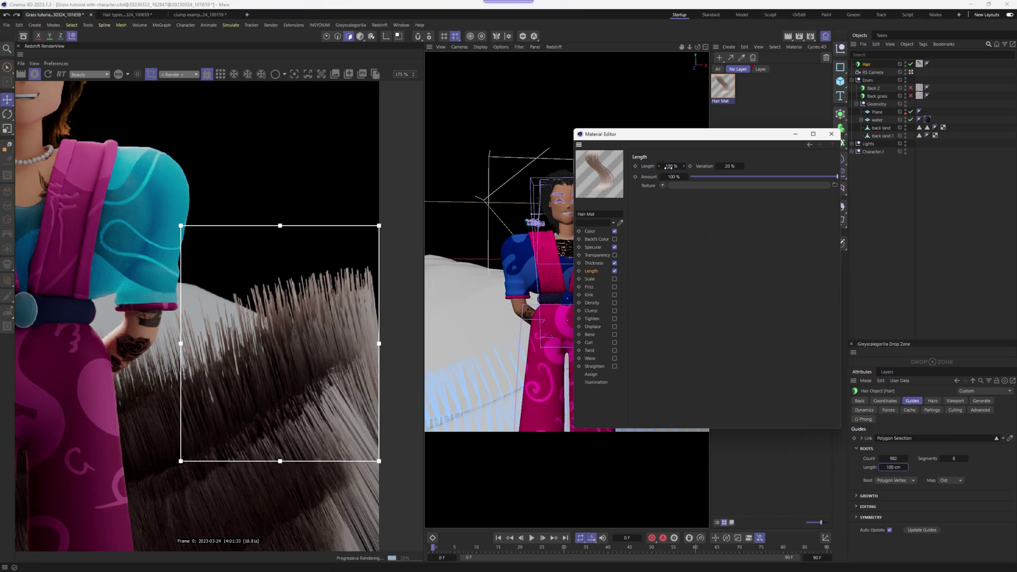
left_click_drag(669, 167, 668, 167)
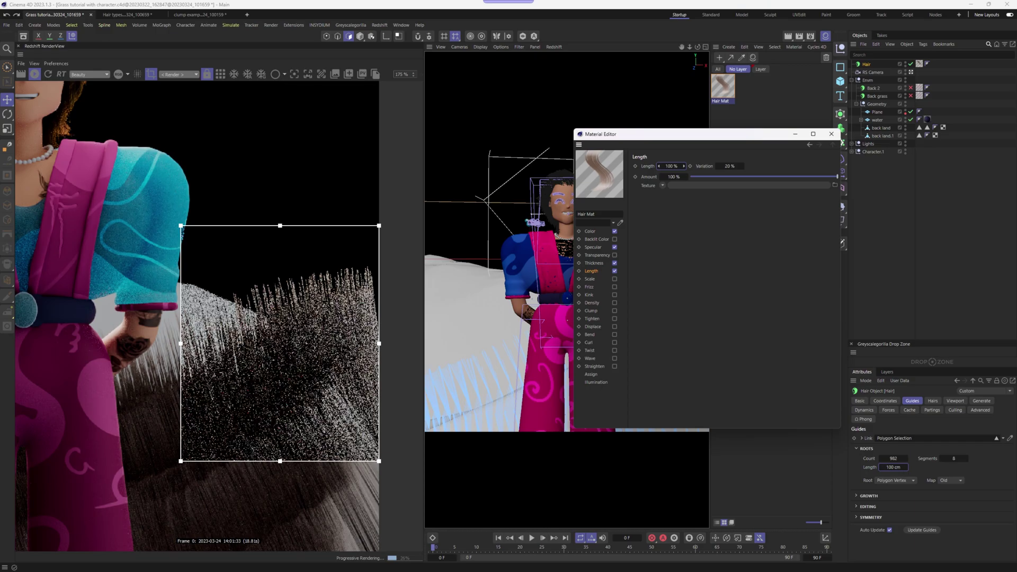
left_click(891, 467)
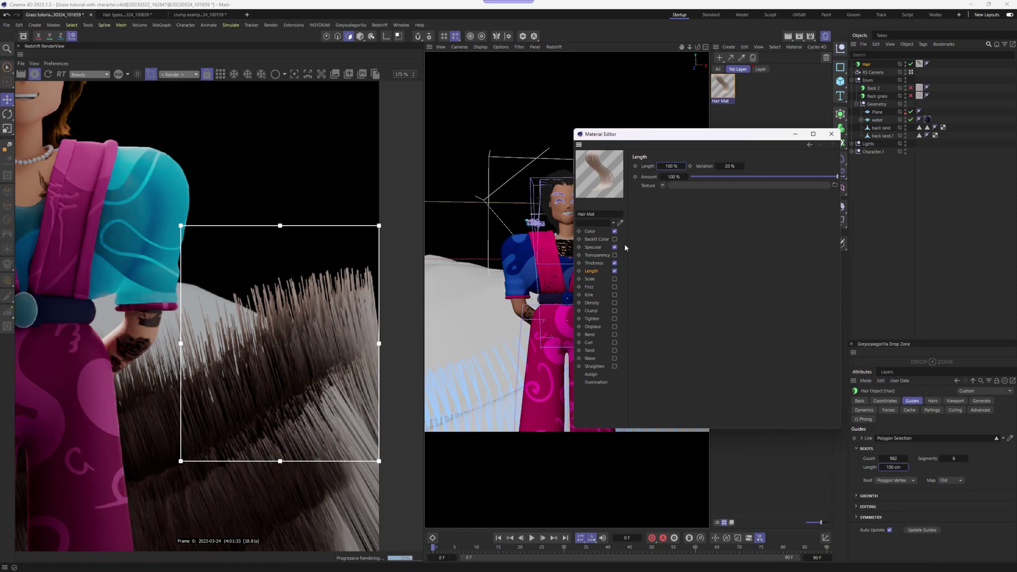
- Set the grass hair material's Length to 70 % and adjust the length variation
double_click(672, 167)
type("70")
key("Return")
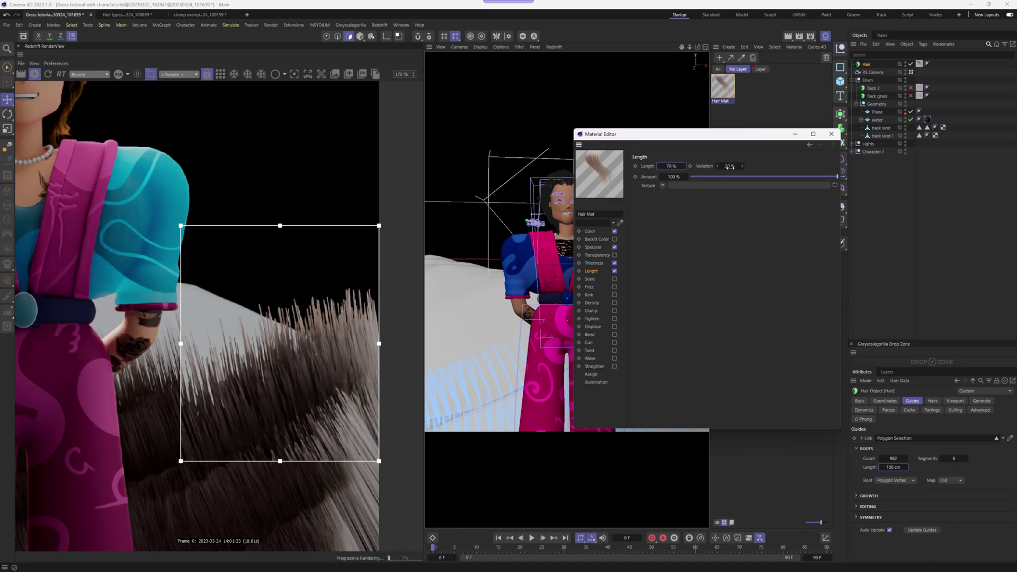
key("Tab")
key("Return")
- Enable the Scale channel of the hair material with a scale of 60 % and a variation of 50 %
left_click(615, 279)
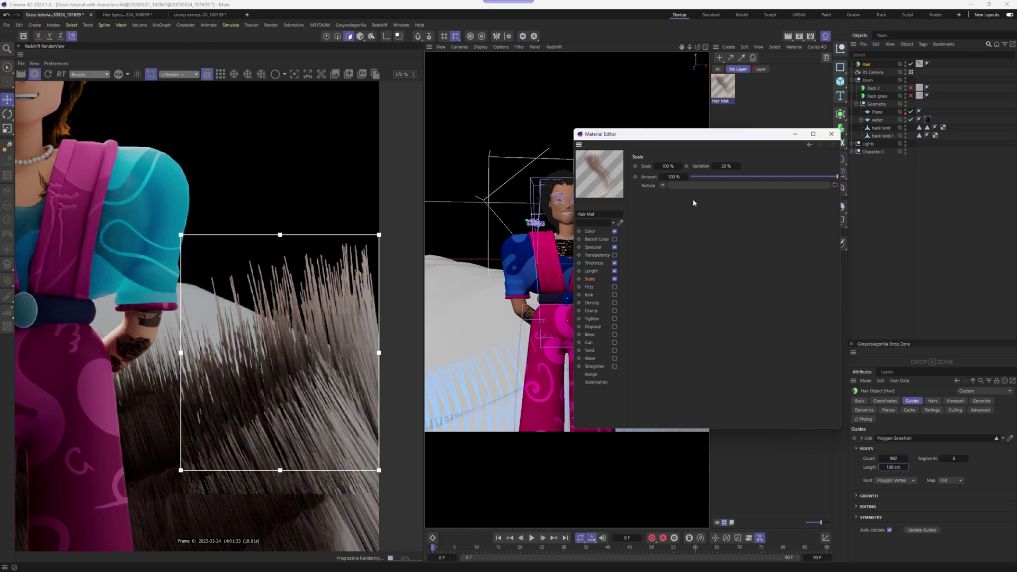
double_click(669, 166)
type("60")
key("Return")
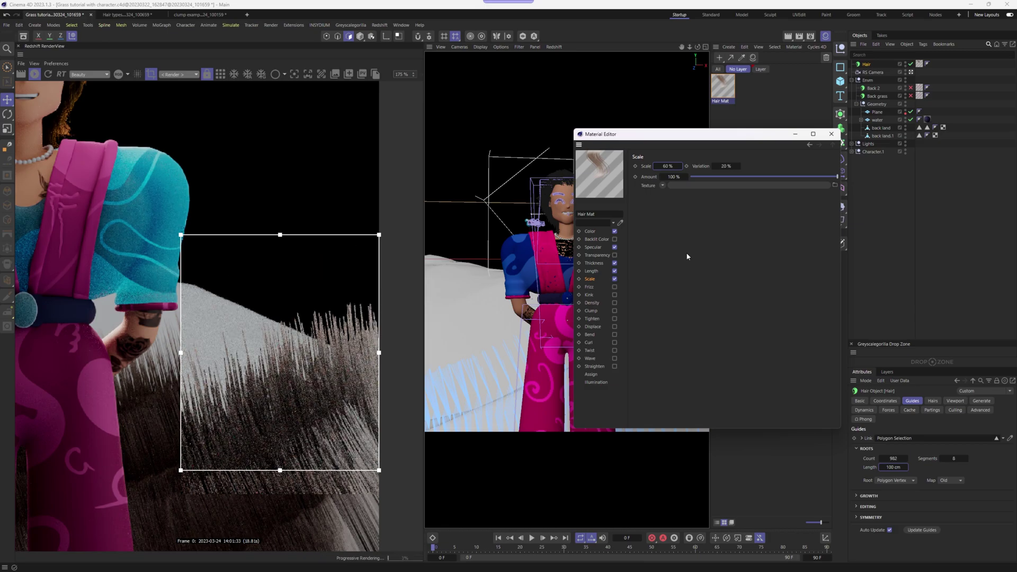
key("Tab")
type("50")
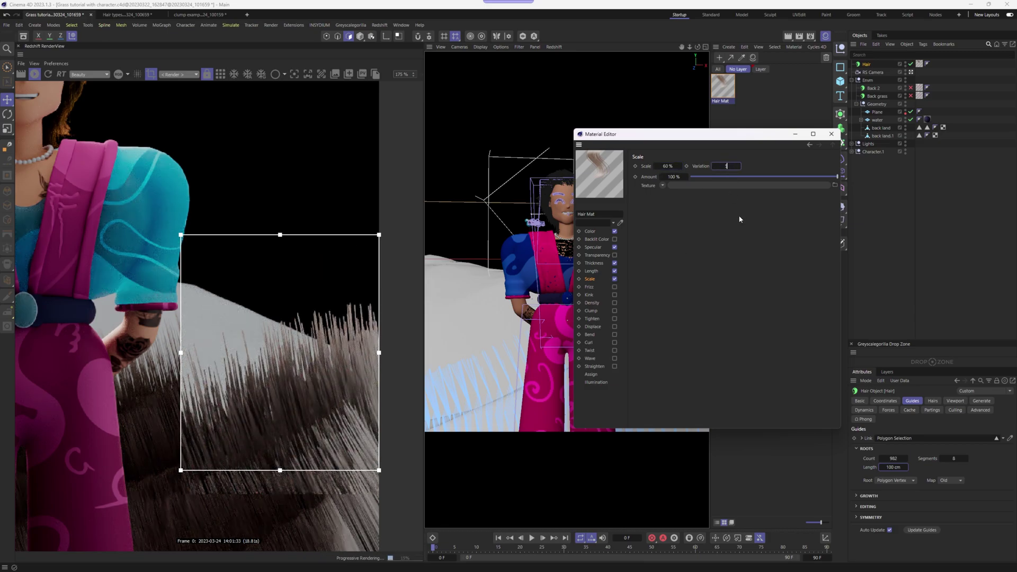
key("Return")
- Enable the Kink channel, and enable Bend with 15 % bend, 65 % variation and an amount of 90 %
left_click(614, 295)
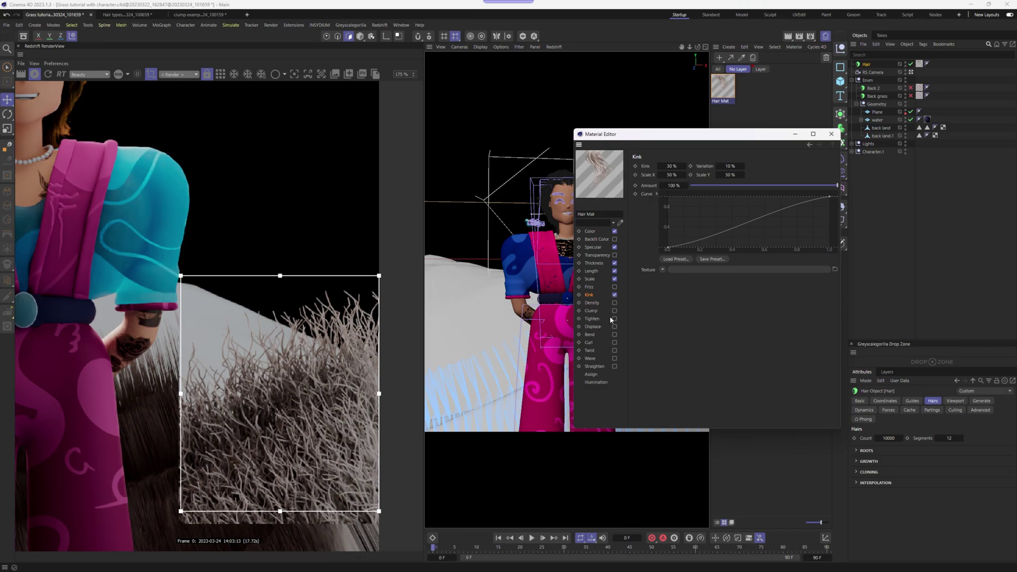
left_click(614, 335)
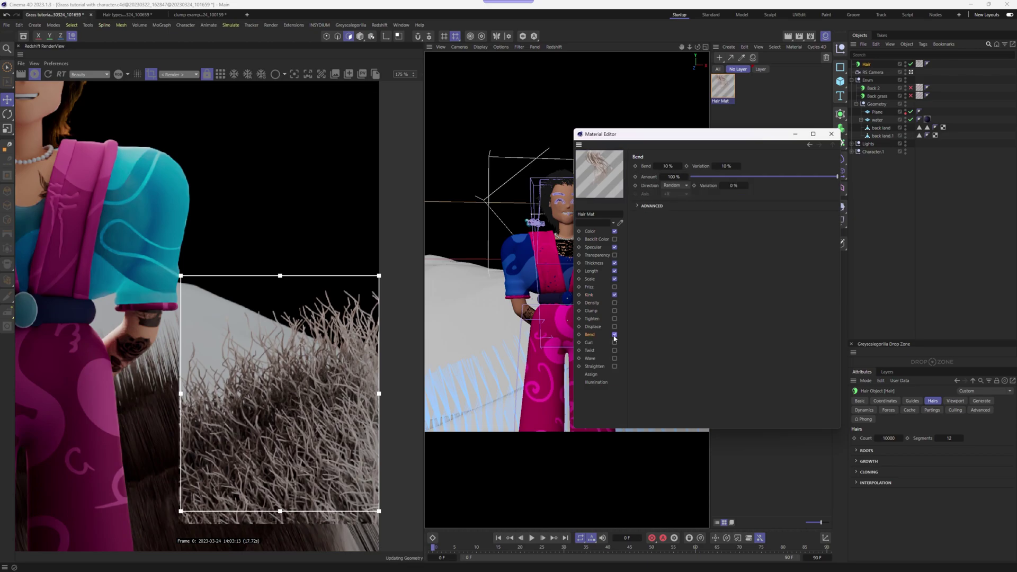
double_click(668, 167)
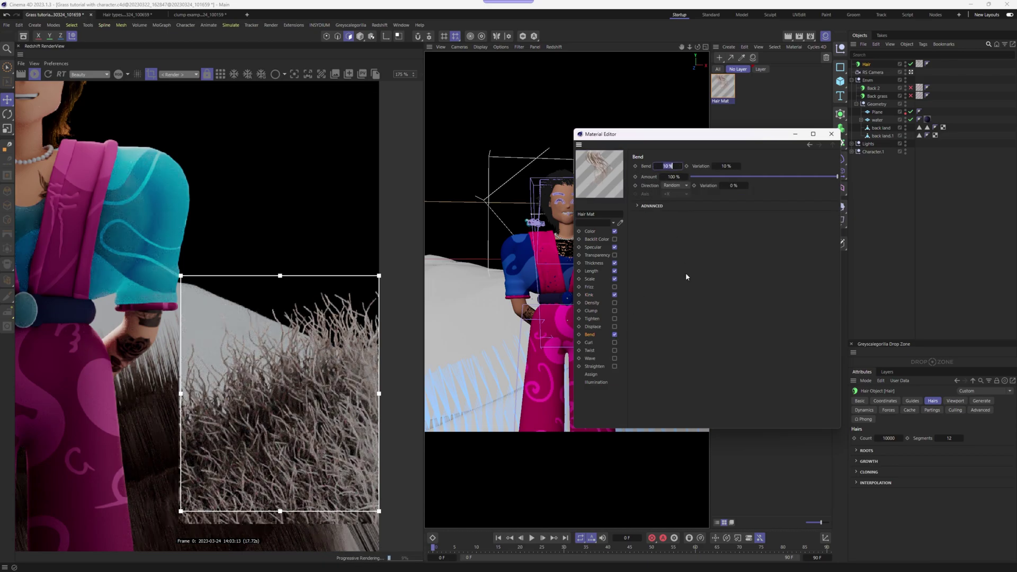
type("15")
key("Return")
key("Tab")
type("6")
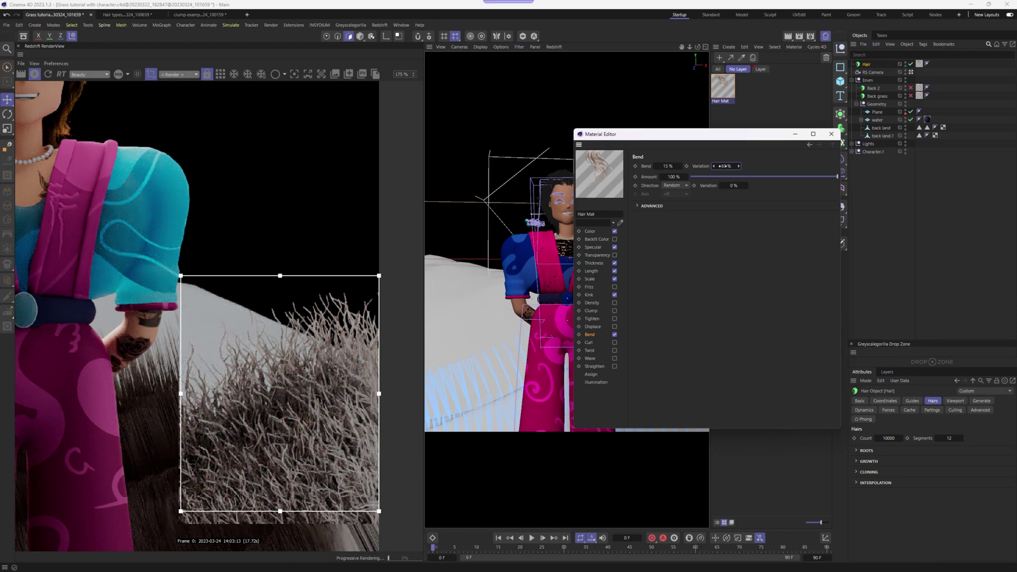
type("5")
left_click(668, 177)
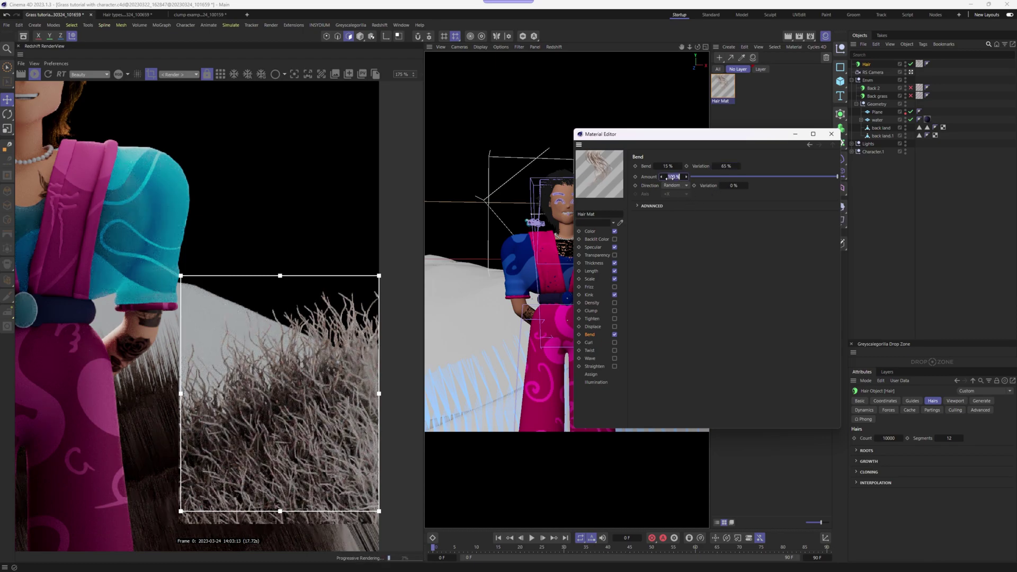
type("90")
key("Return")
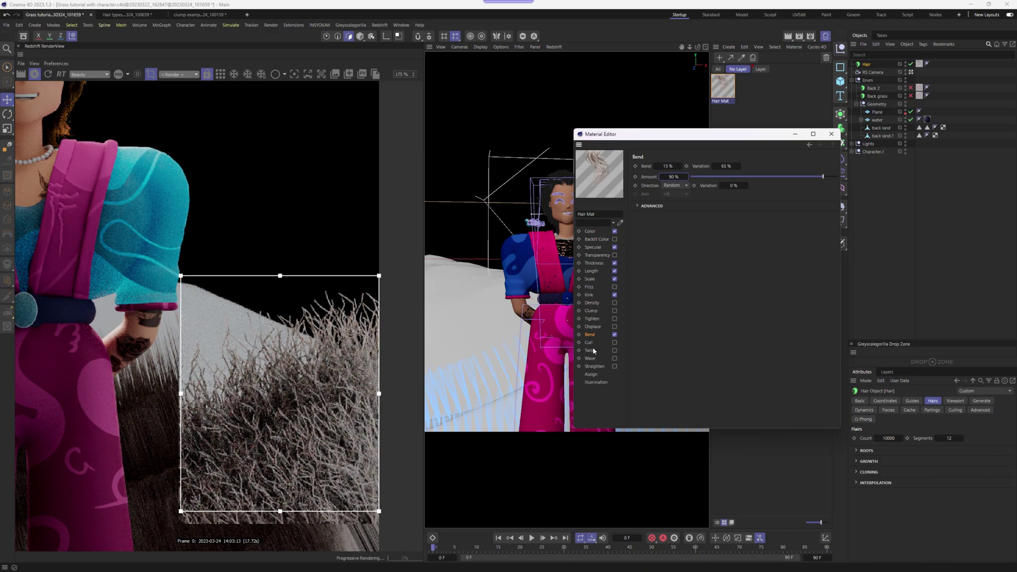
- Enable the Twist channel of the hair material, set Twist to 12° and adjust its variation
left_click(614, 350)
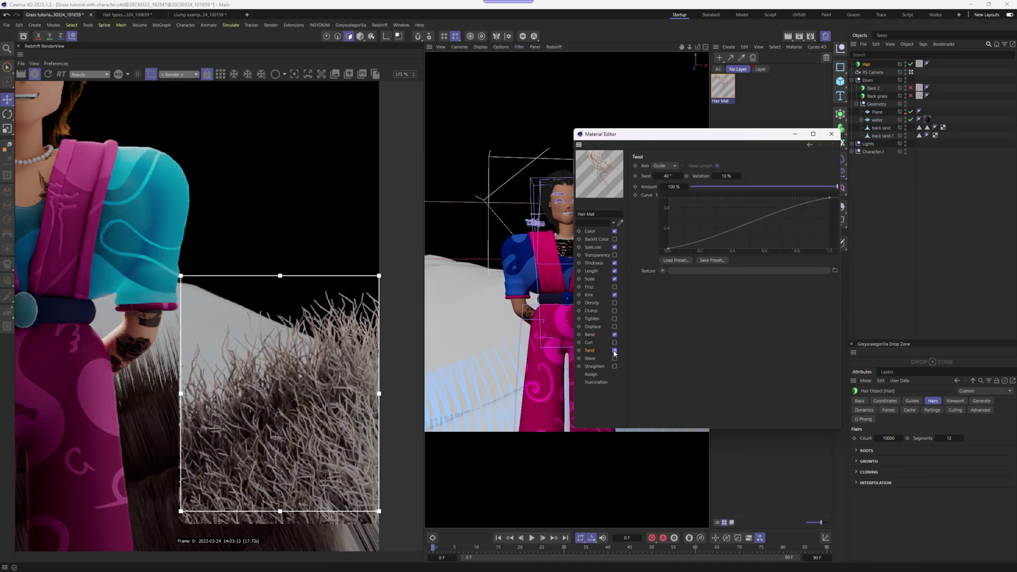
left_click(670, 175)
type("12")
key("Return")
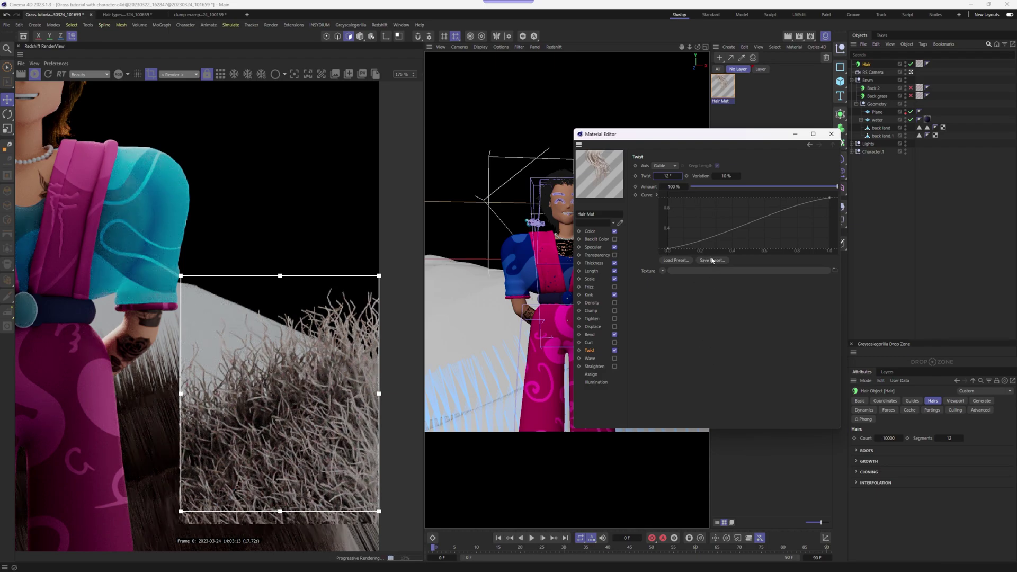
left_click(719, 175)
key("Return")
- Enable the hair material's Wave channel and inspect the grass blades in the render region
left_click(609, 359)
left_click(615, 359)
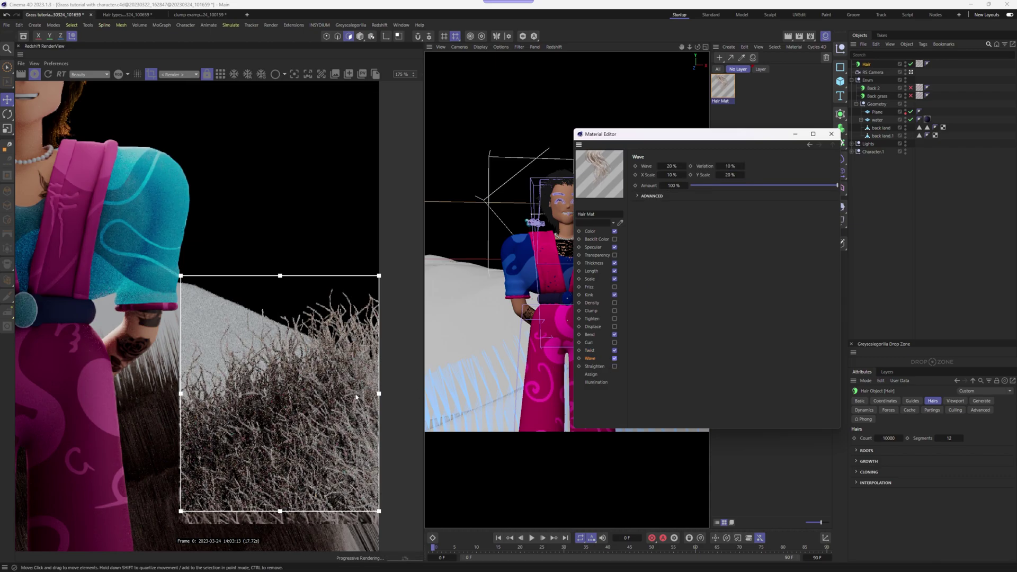
scroll(317, 410, "down", 1)
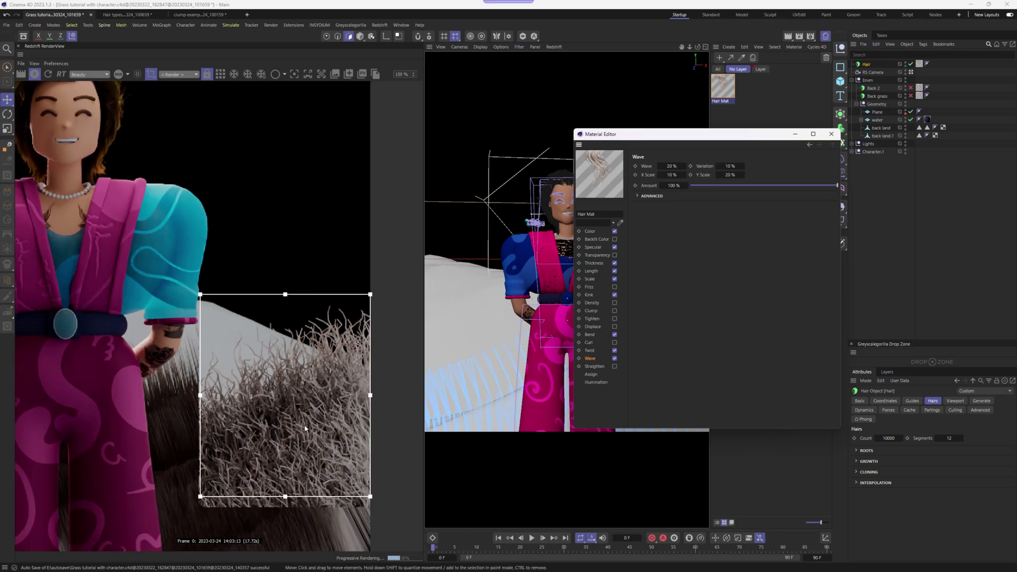
scroll(317, 410, "up", 3, "alt")
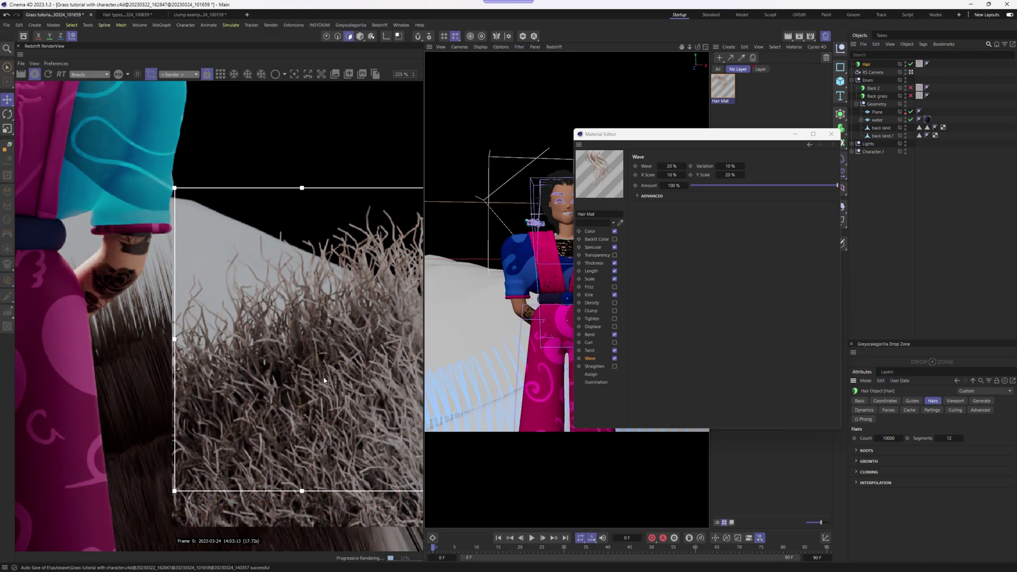
scroll(324, 381, "down", 3)
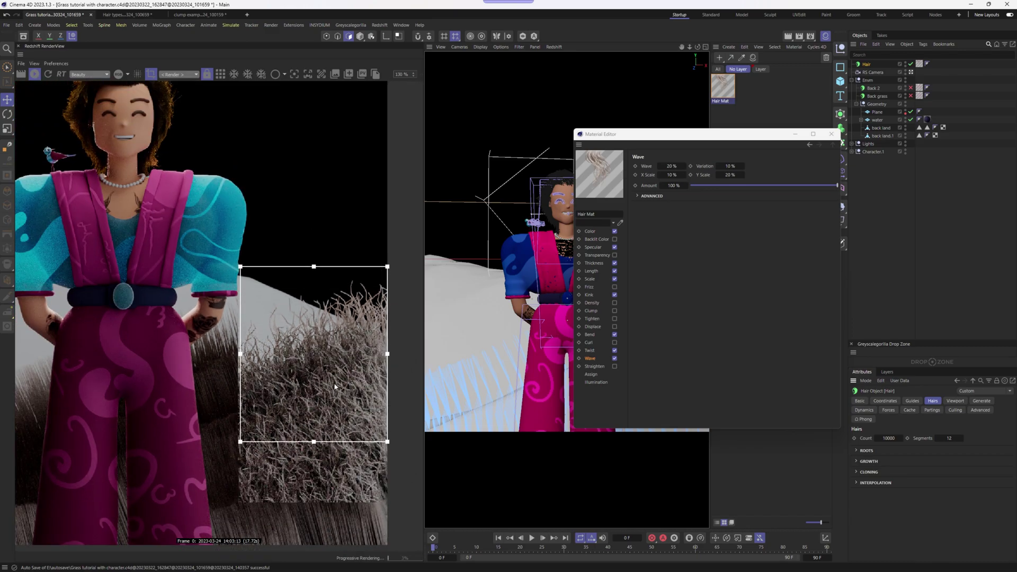
scroll(336, 387, "up", 2)
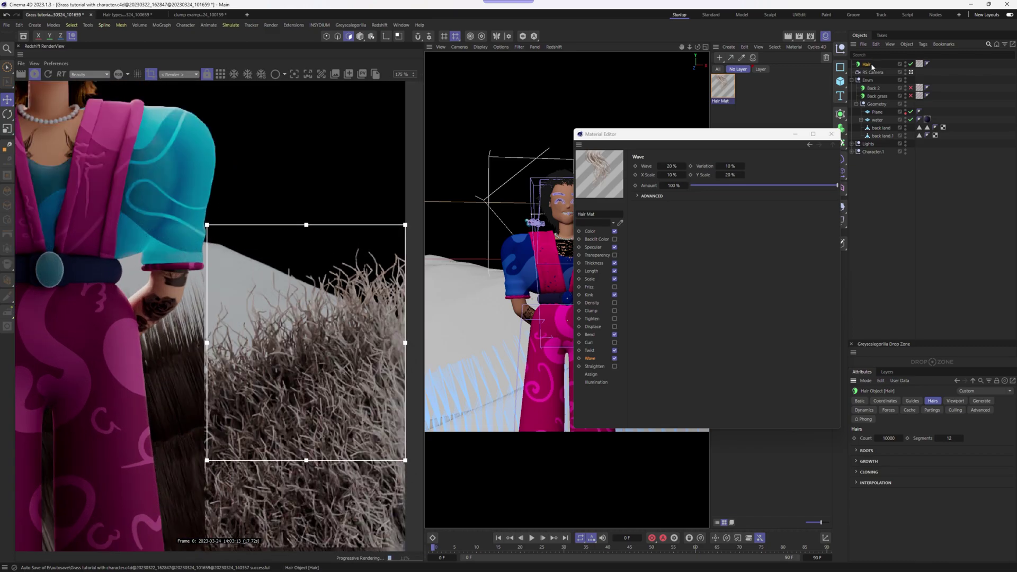
- Set the grass Hair object's hair count to 7000 and its hair segments to 24
left_click(885, 438)
type("7000")
key("Return")
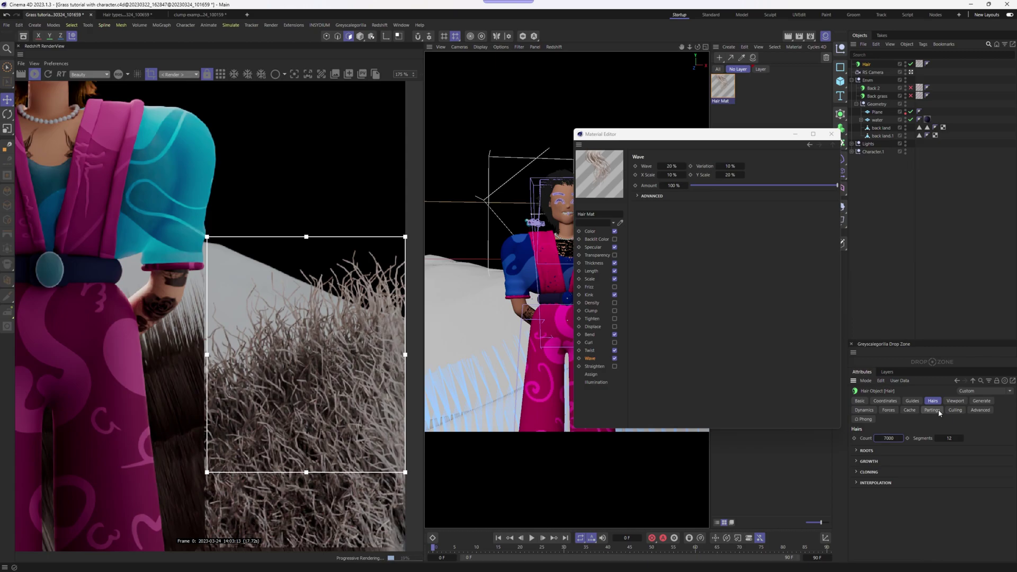
left_click(951, 438)
type("24")
key("Return")
- Turn off region rendering so the whole frame with the character renders
scroll(281, 378, "down", 5)
middle_click_drag(282, 378, 351, 390, "alt")
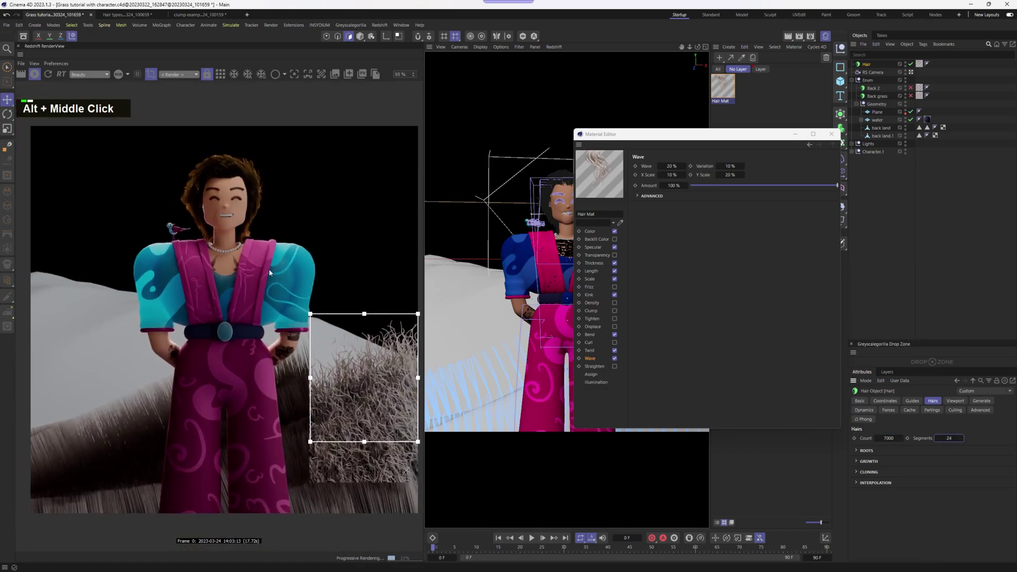
left_click(151, 78)
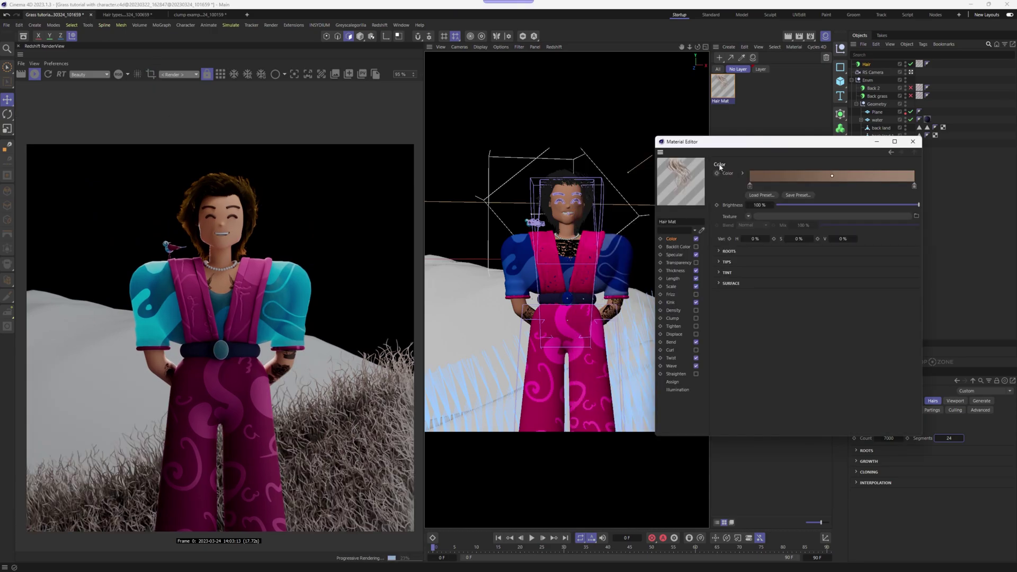
- Add a Gradient shader as the hair material's Color texture and load a pink-to-purple gradient preset into it
left_click_drag(717, 145, 705, 152)
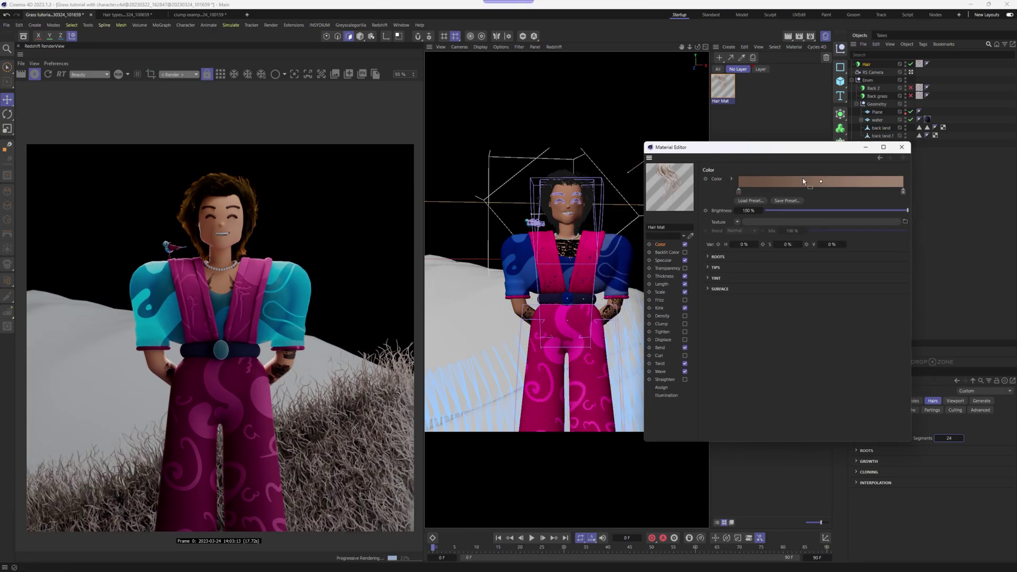
left_click(737, 222)
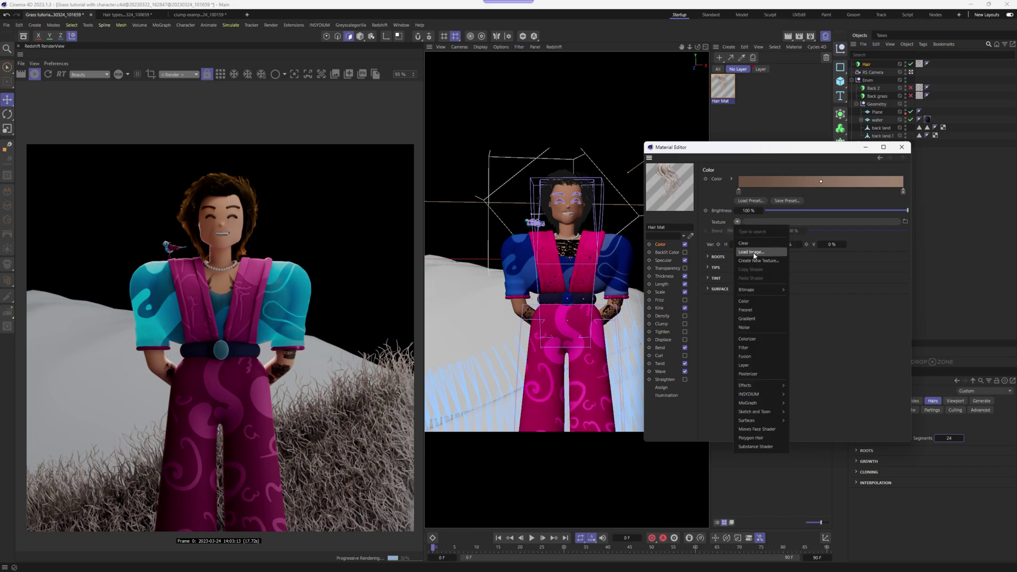
left_click(750, 318)
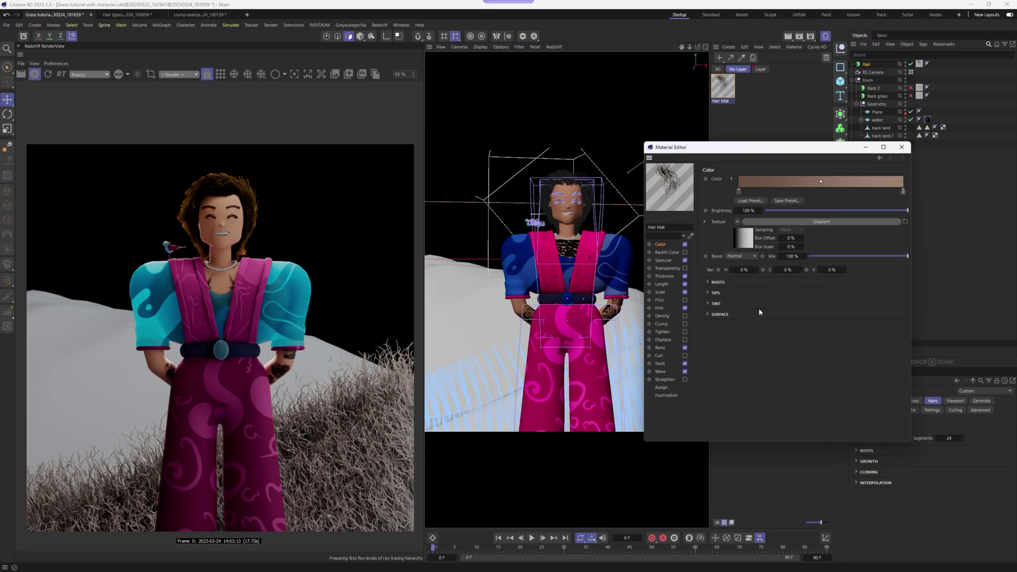
left_click(806, 221)
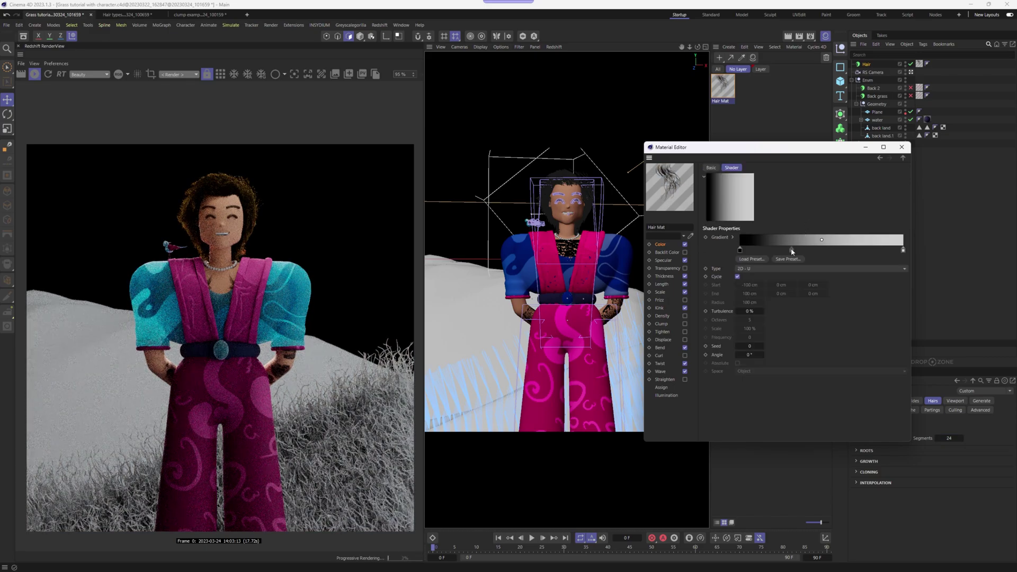
left_click(748, 258)
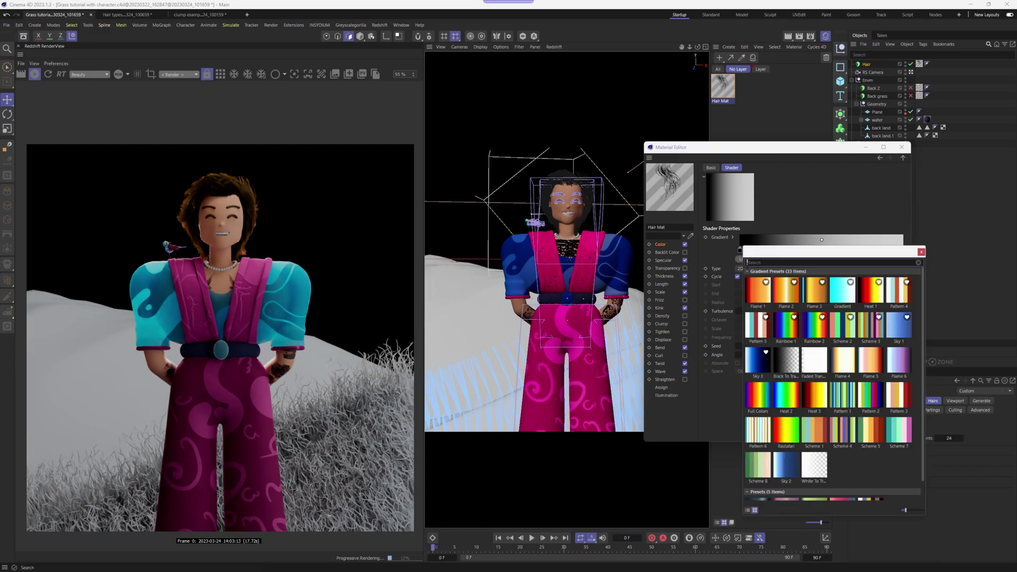
scroll(805, 372, "down", 1)
left_click(790, 475)
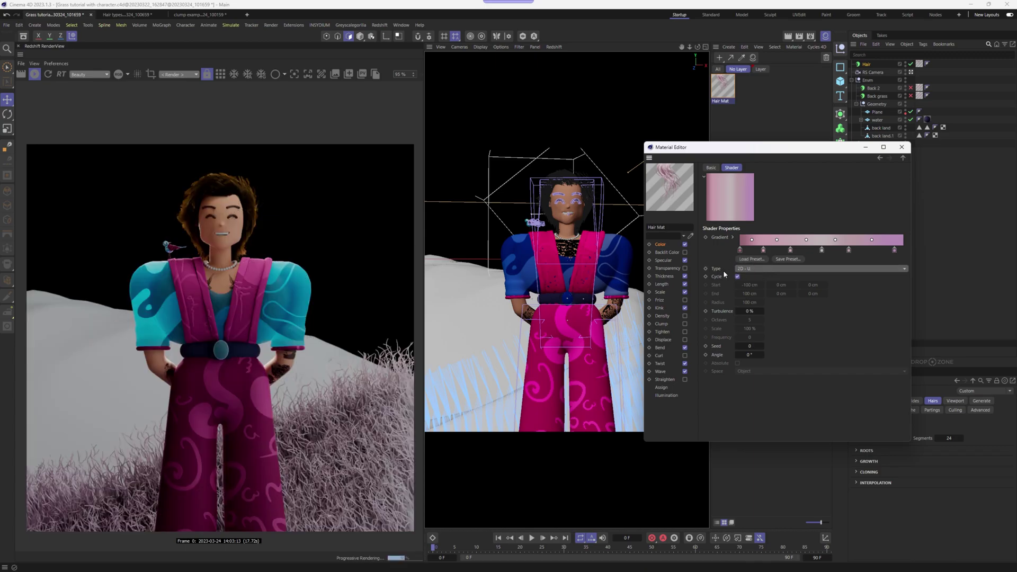
- Set the color gradient's type to 3D - Cylindrical with Cycle enabled
left_click(737, 276)
left_click(746, 269)
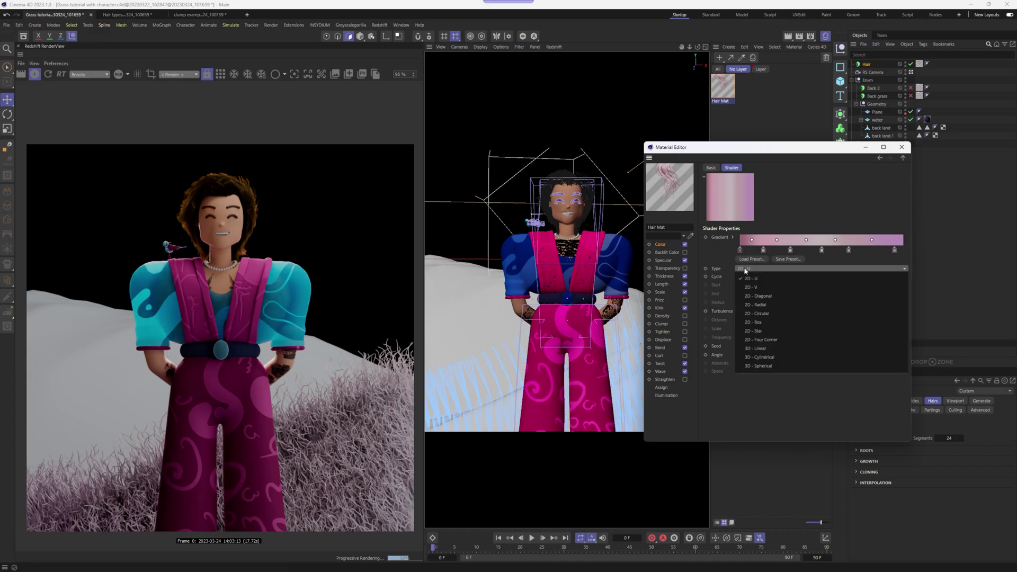
left_click(762, 358)
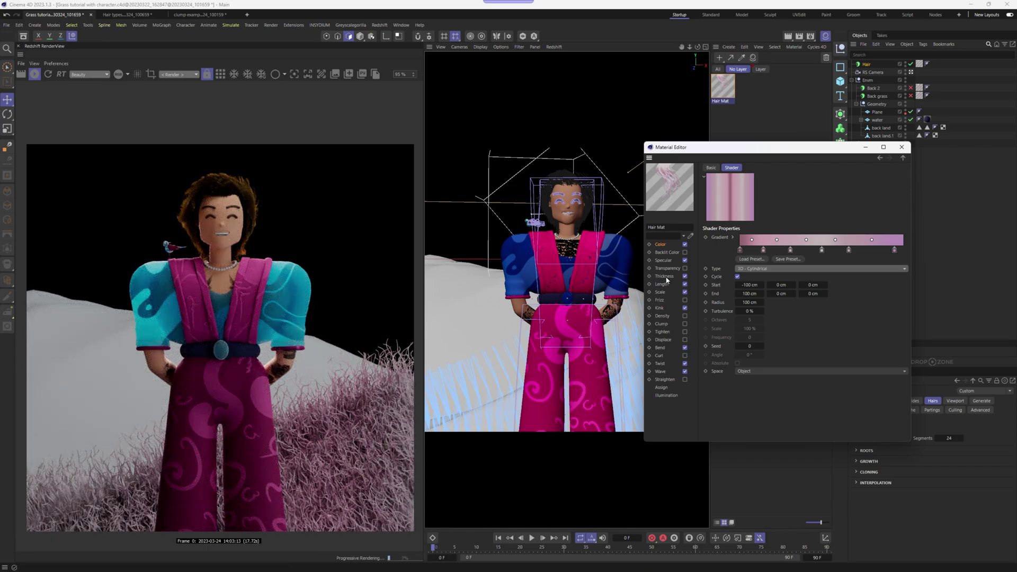
middle_click(488, 315)
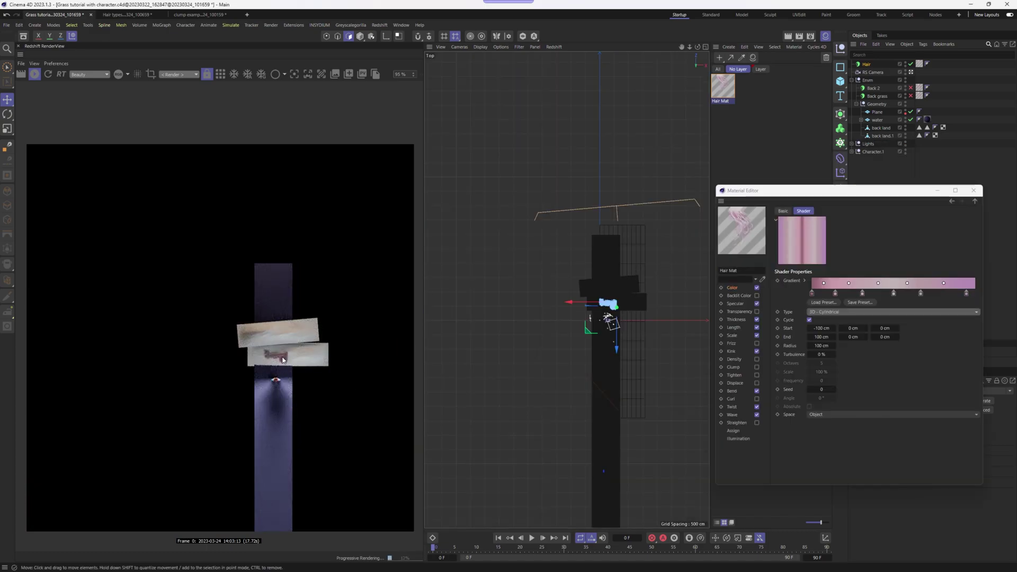
right_click_drag(607, 321, 773, 299, "alt")
middle_click_drag(597, 291, 515, 343, "alt")
right_click_drag(515, 344, 477, 352, "alt")
- Lower the primary specular strength of the grass hair material
left_click(735, 303)
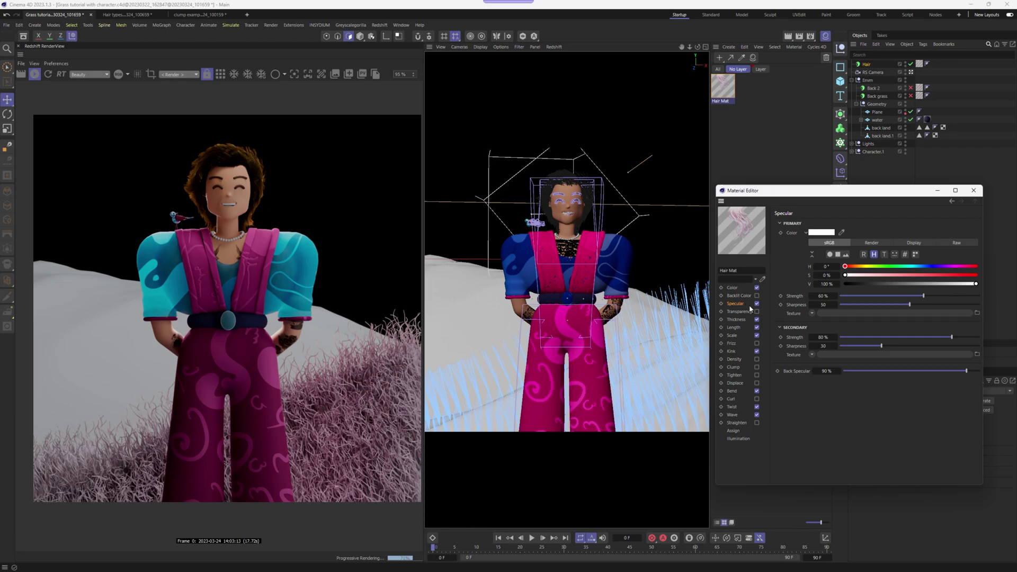
left_click(732, 288)
left_click(735, 304)
left_click(881, 297)
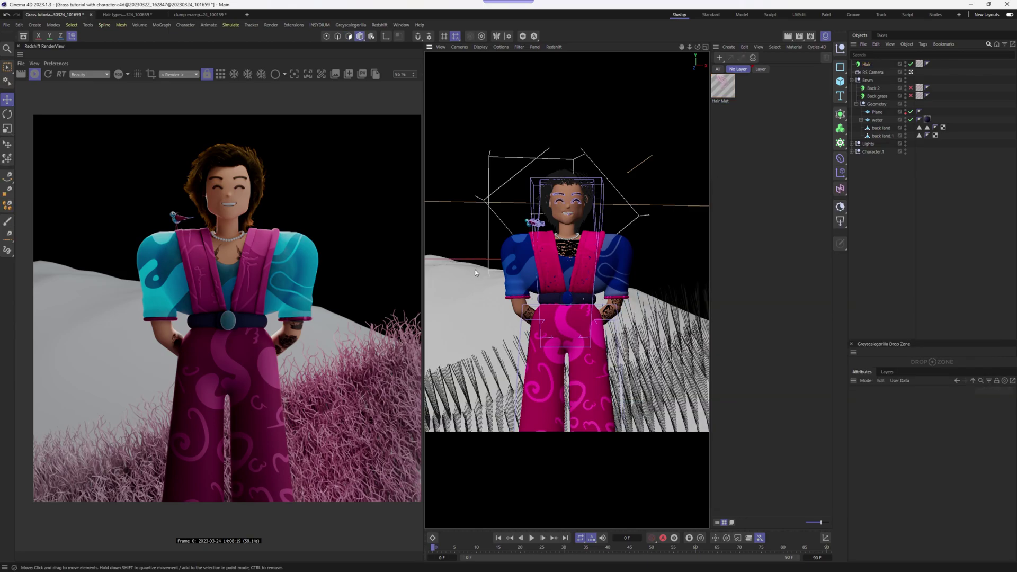
- Select the background hill's polygons on back land.1 and add a Hair object to them
left_click(479, 300)
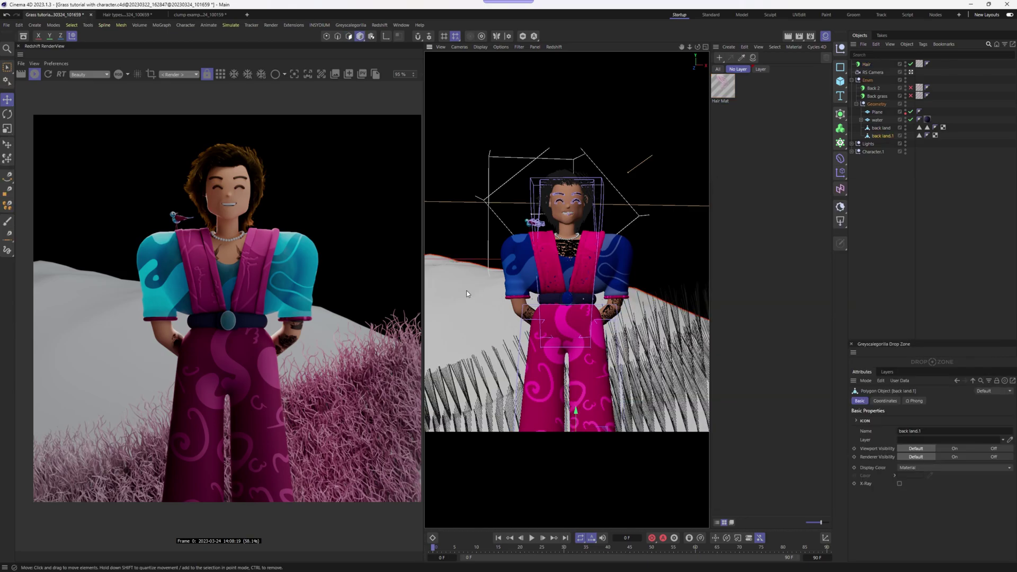
left_click(349, 37)
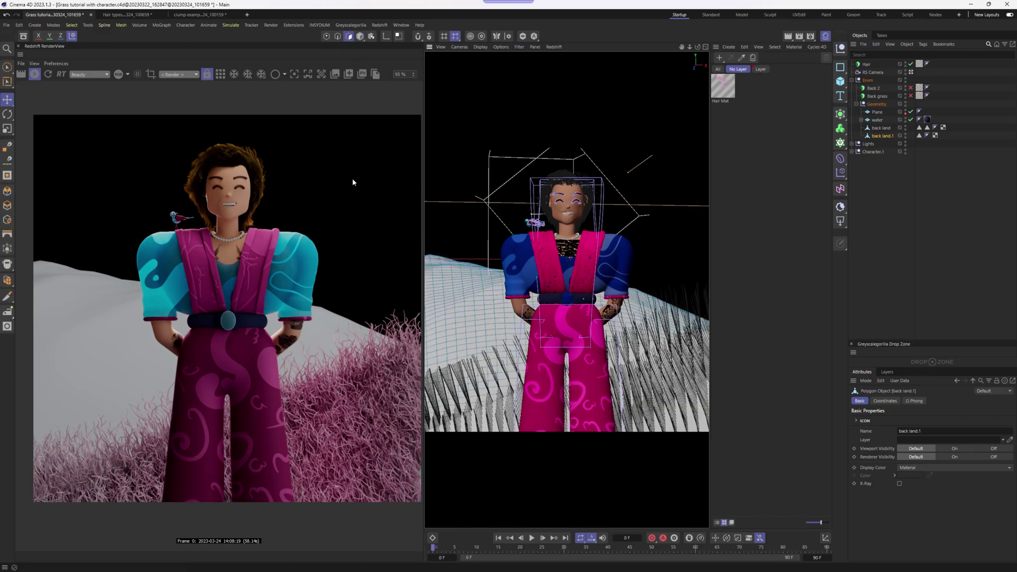
left_click(7, 68)
key("shift+c")
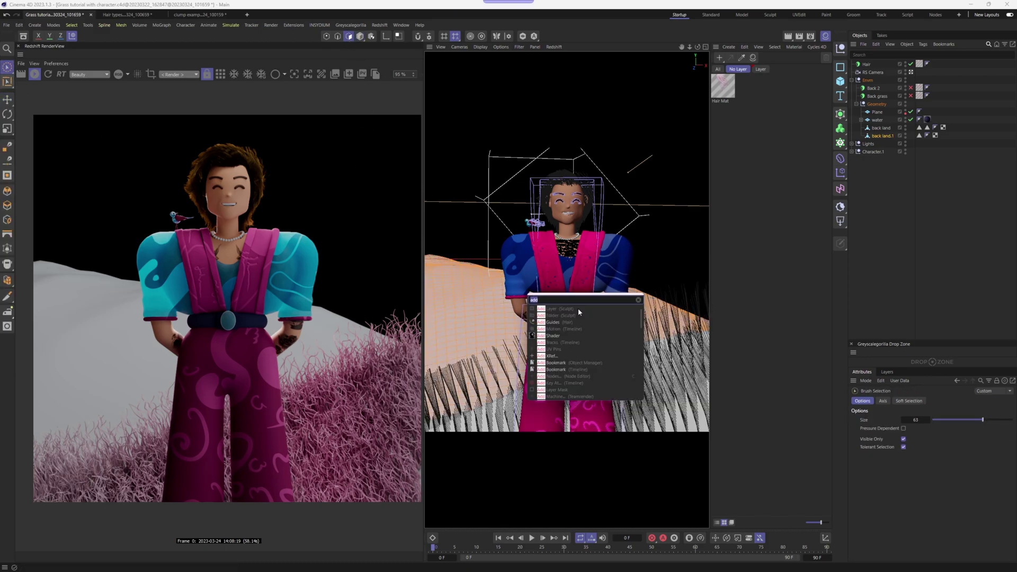
type("hair")
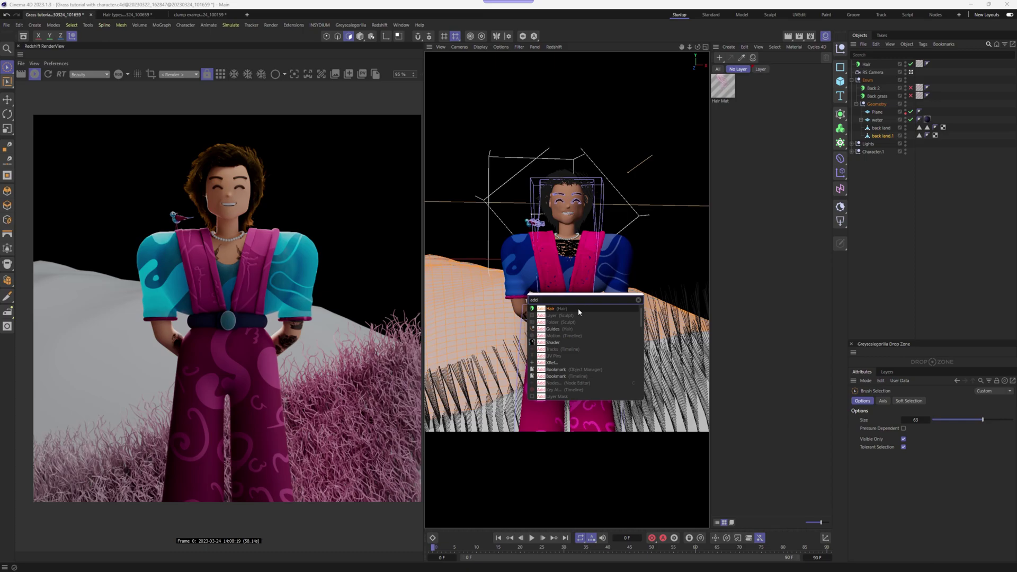
key("Return")
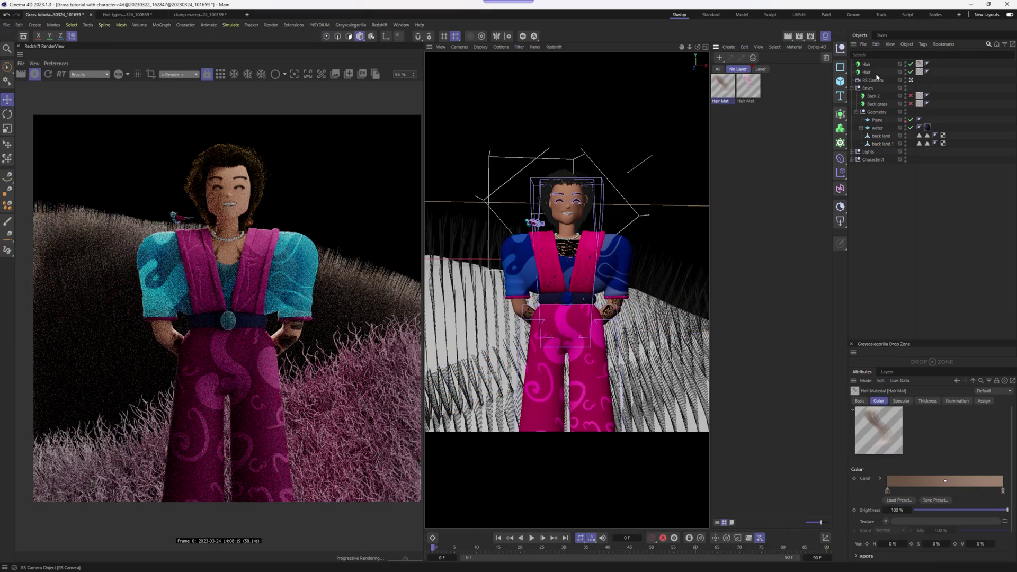
- Set the background hill's hair count to 7000 and its segments to 24
left_click(866, 64)
left_click(888, 438)
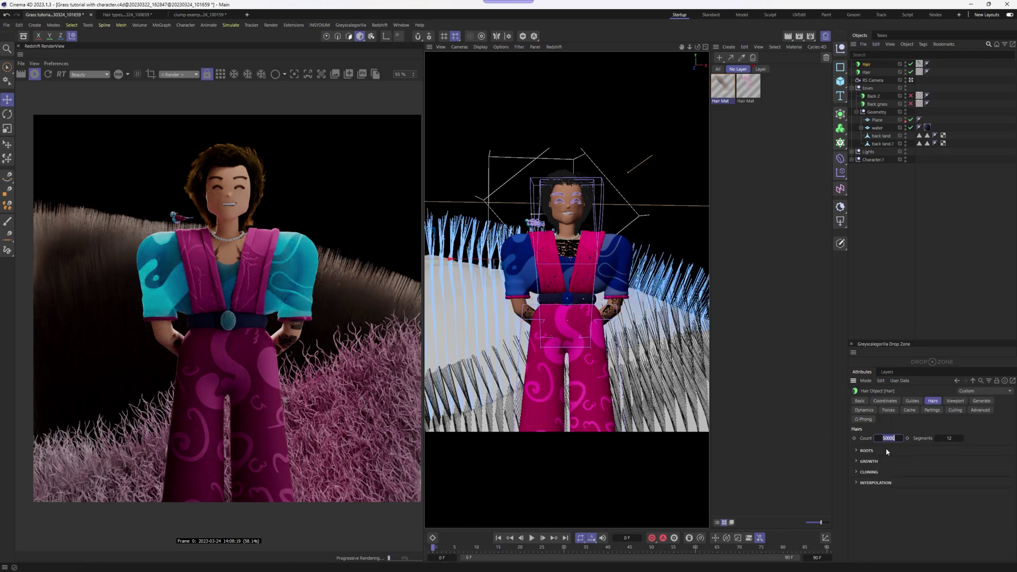
type("7000")
key("Tab")
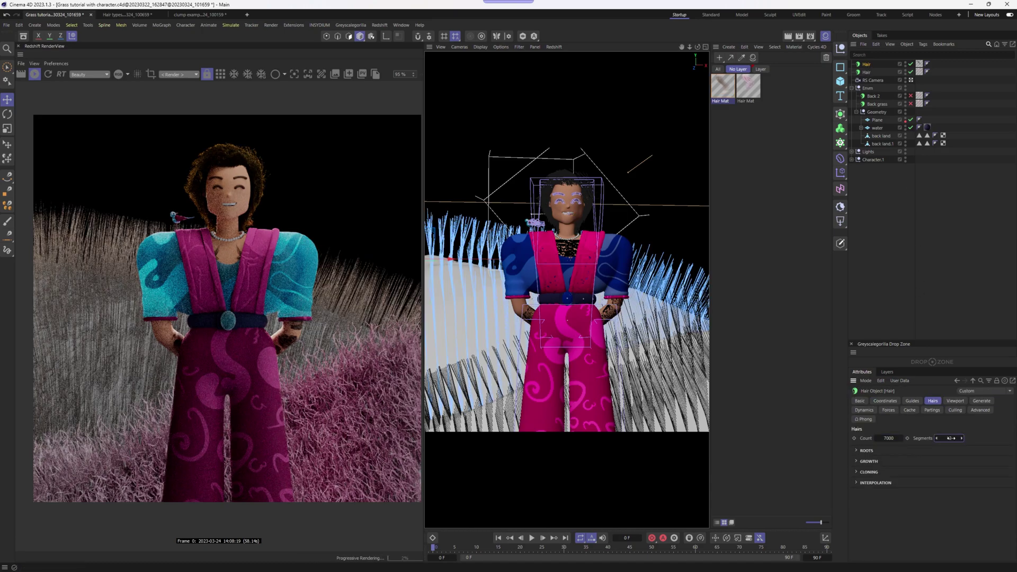
type("24")
key("Return")
- Replace the background hair's default material with the pink grass hair material and set the hair count to 17000
left_click(746, 121)
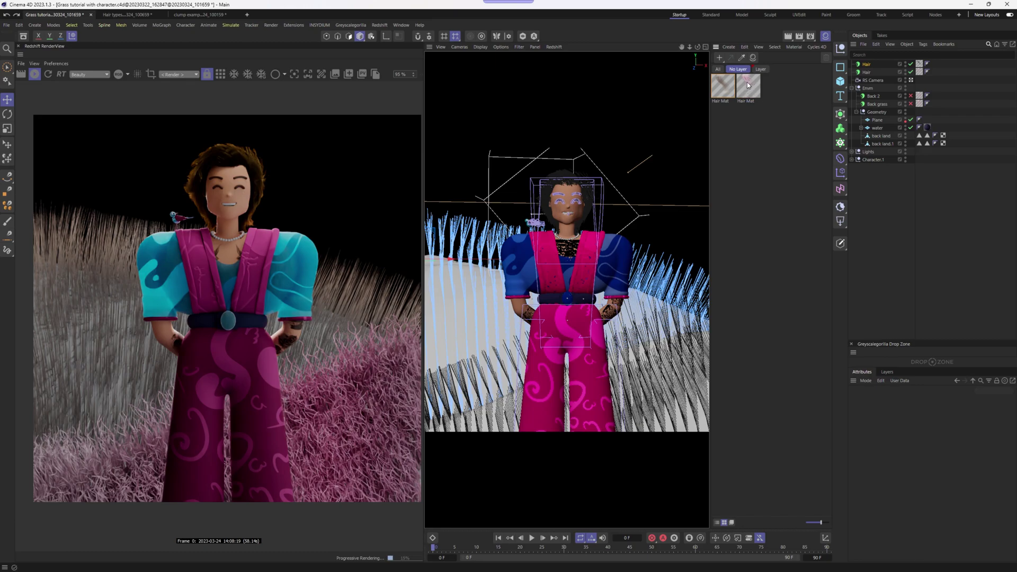
left_click_drag(750, 85, 722, 82, "alt")
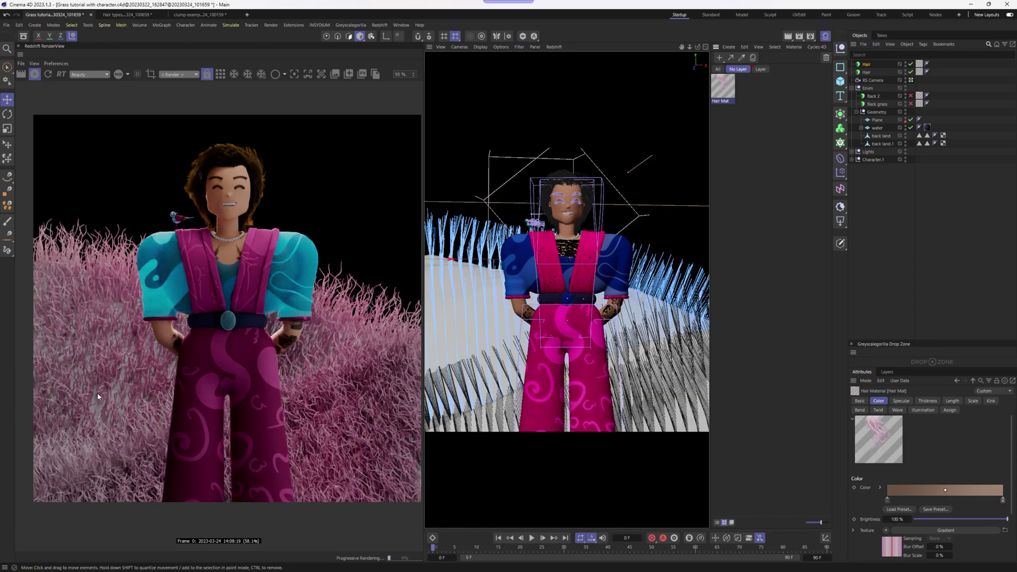
left_click(875, 293)
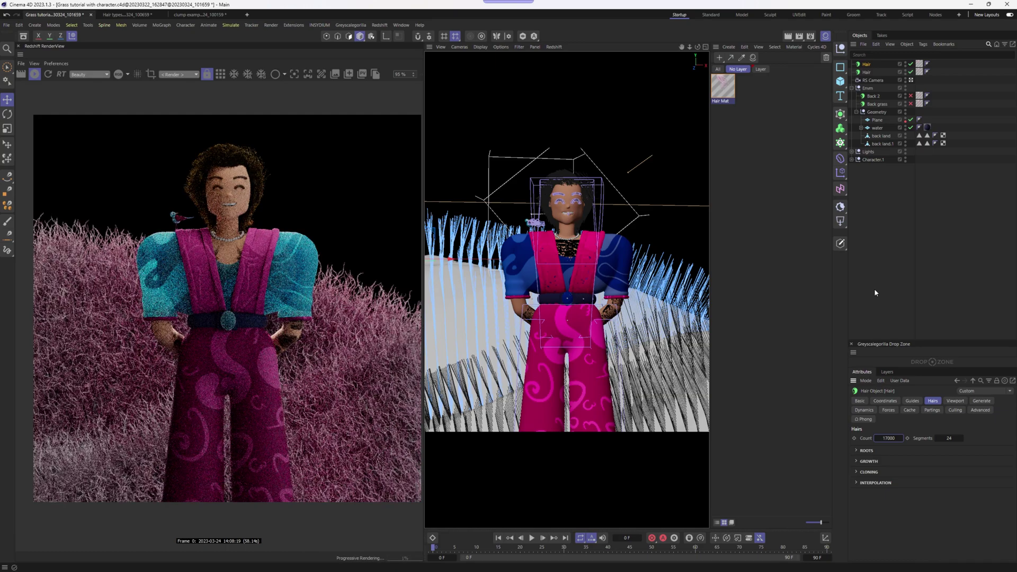
- Hide the back land and back land.1 surfaces in the render, leaving the hair objects visible, and check the whole frame
left_click(878, 301)
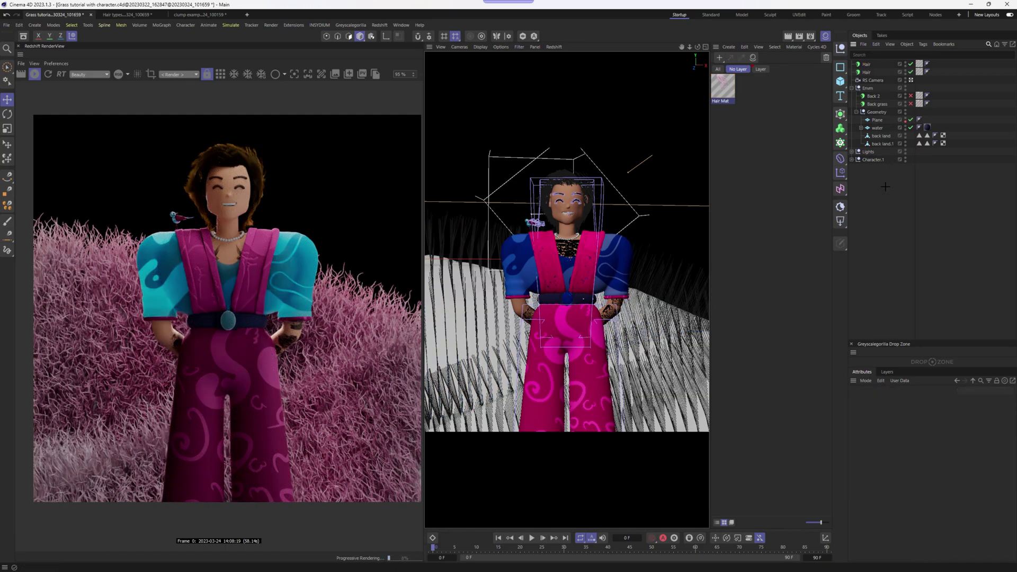
double_click(905, 137)
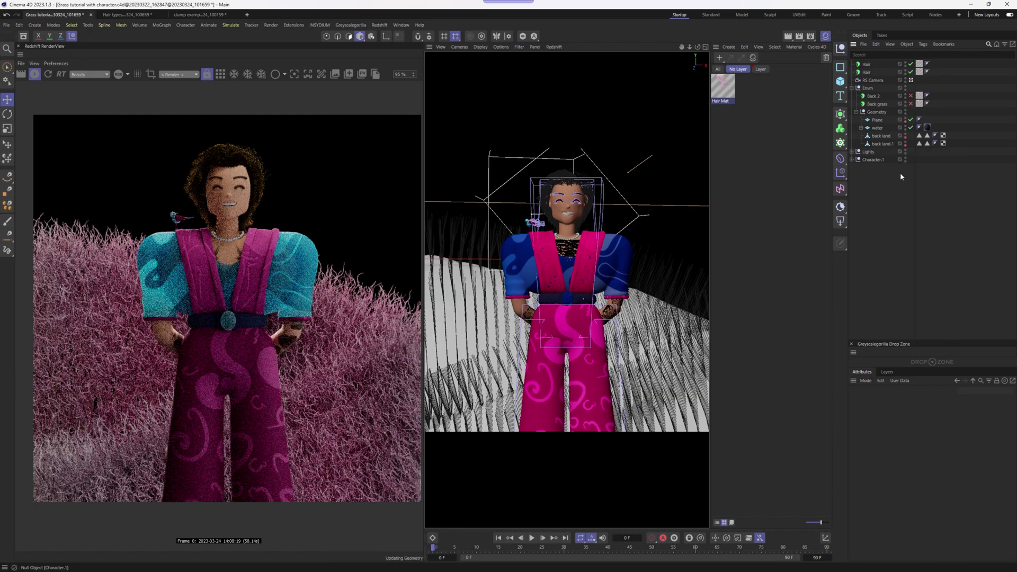
scroll(267, 466, "down", 2)
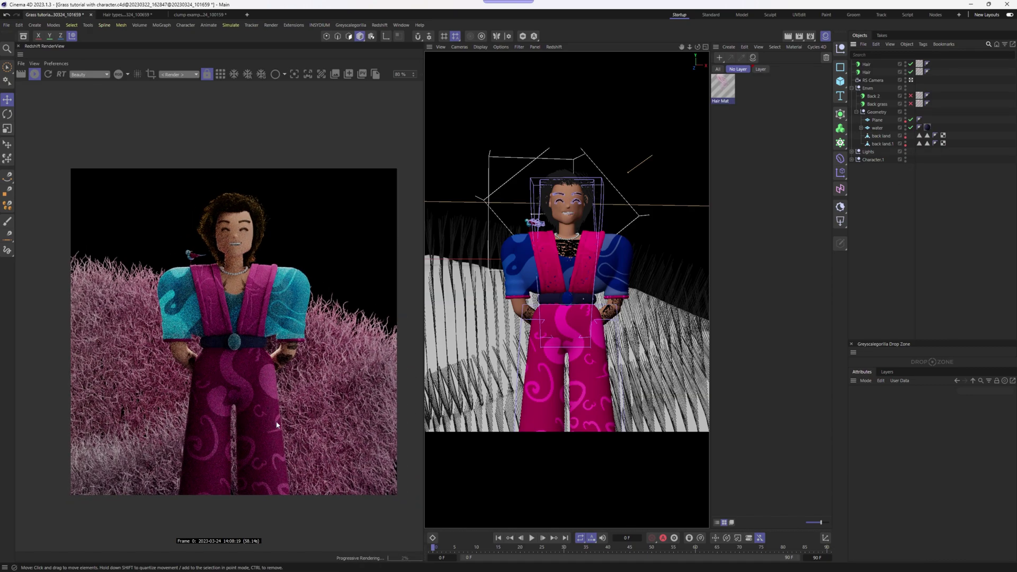
mouse_move(280, 386)
middle_mouse_down("alt")
mouse_move(281, 398)
mouse_move(278, 377)
middle_mouse_up("alt")
scroll(282, 399, "up", 1, "alt")
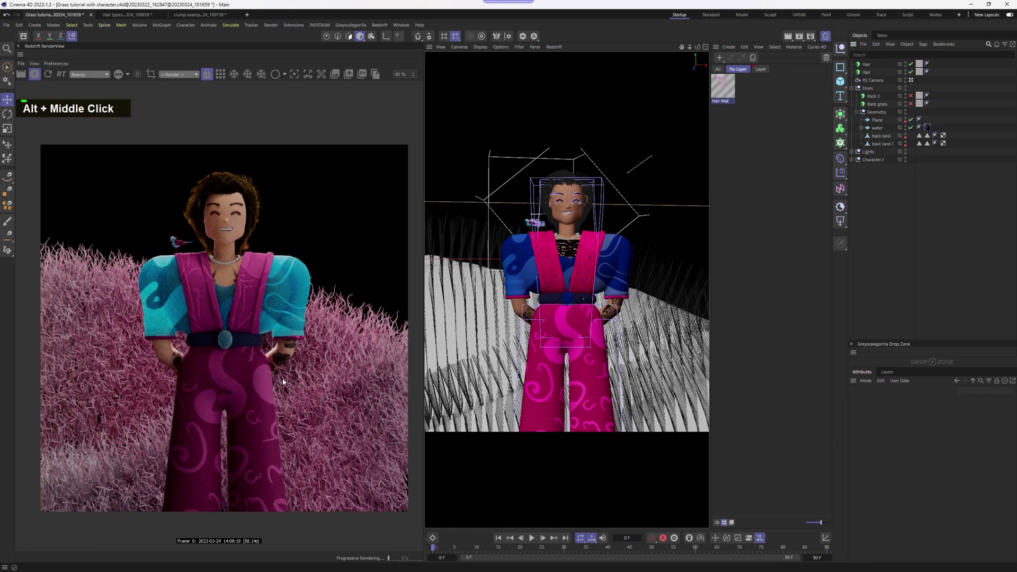